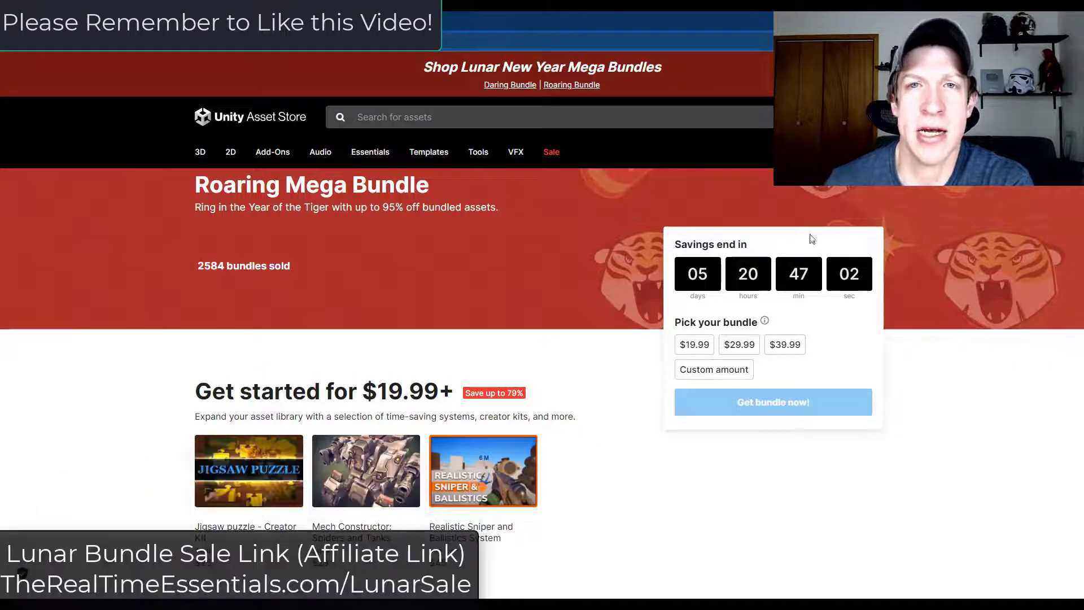
Step: Scroll through the Roaring Mega Bundle page, reviewing its $19.99, $29.99 and $39.99 tiers
scroll(546, 363, "down", 5)
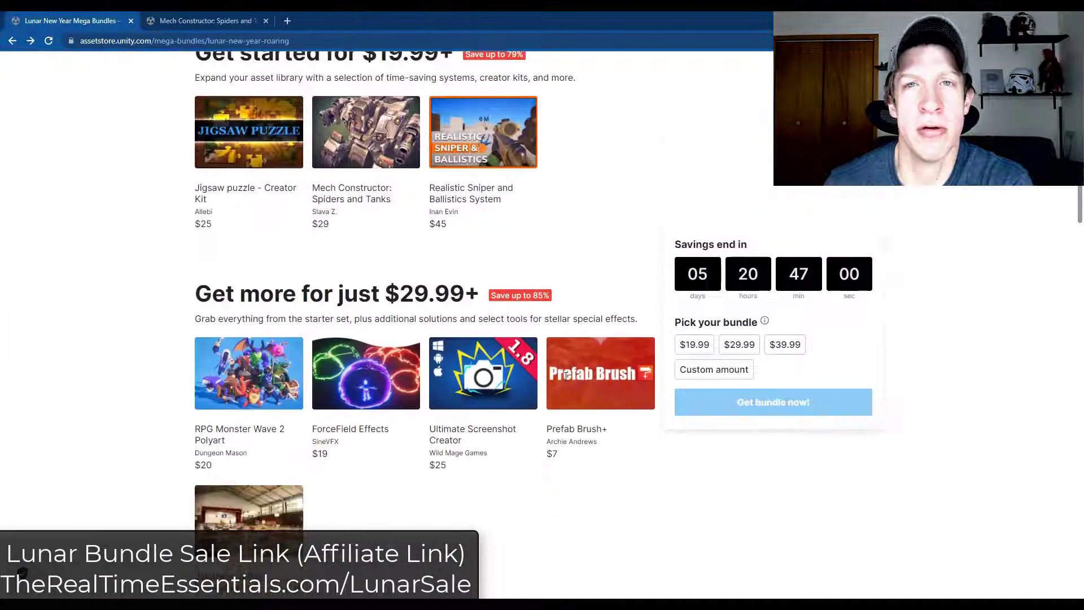
scroll(566, 376, "down", 5)
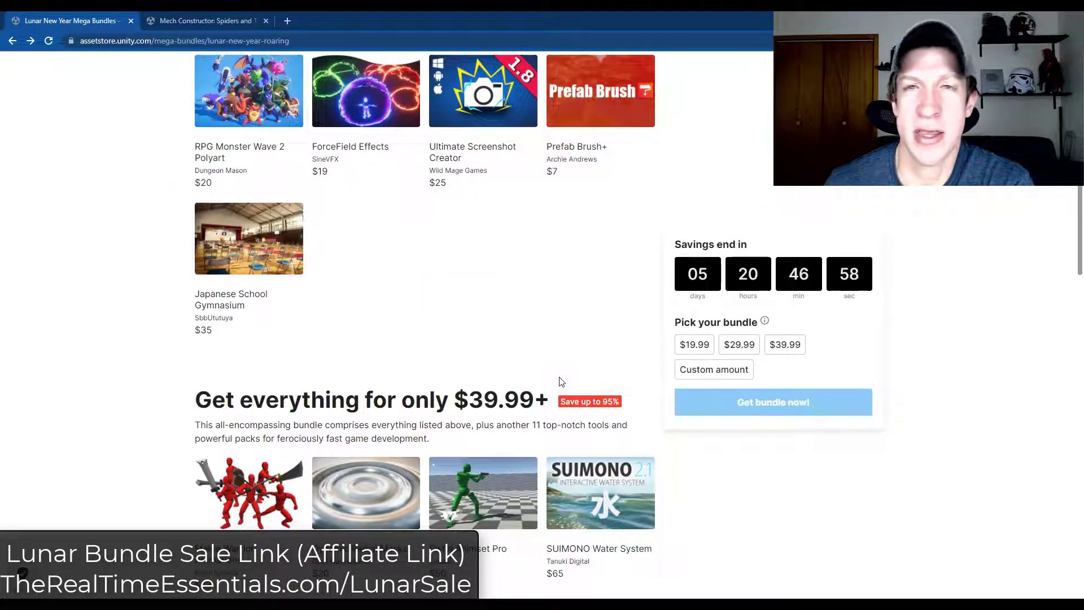
scroll(559, 380, "down", 4)
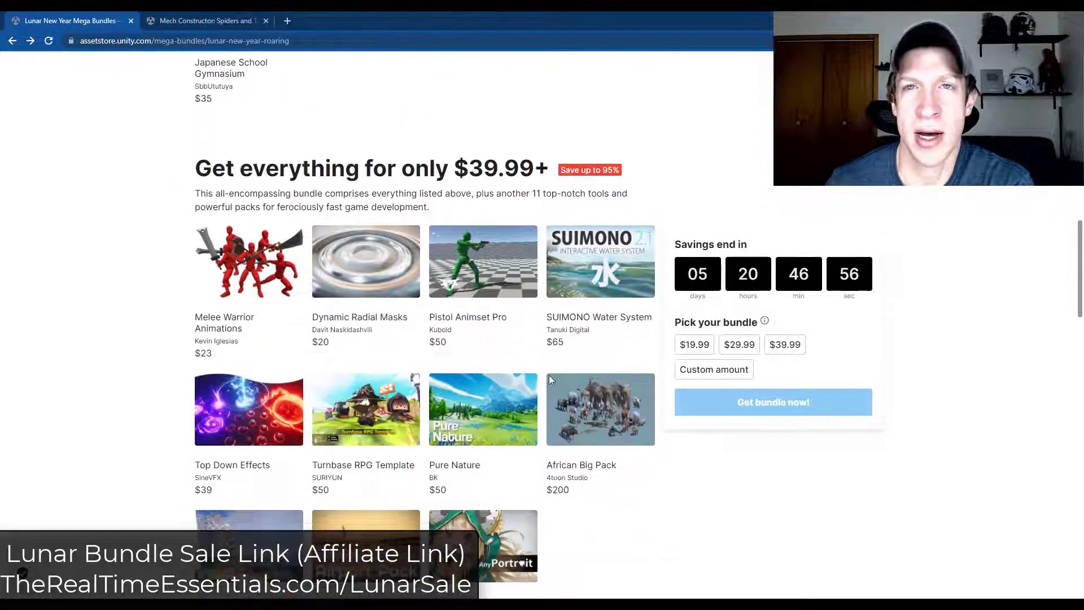
scroll(550, 376, "down", 1)
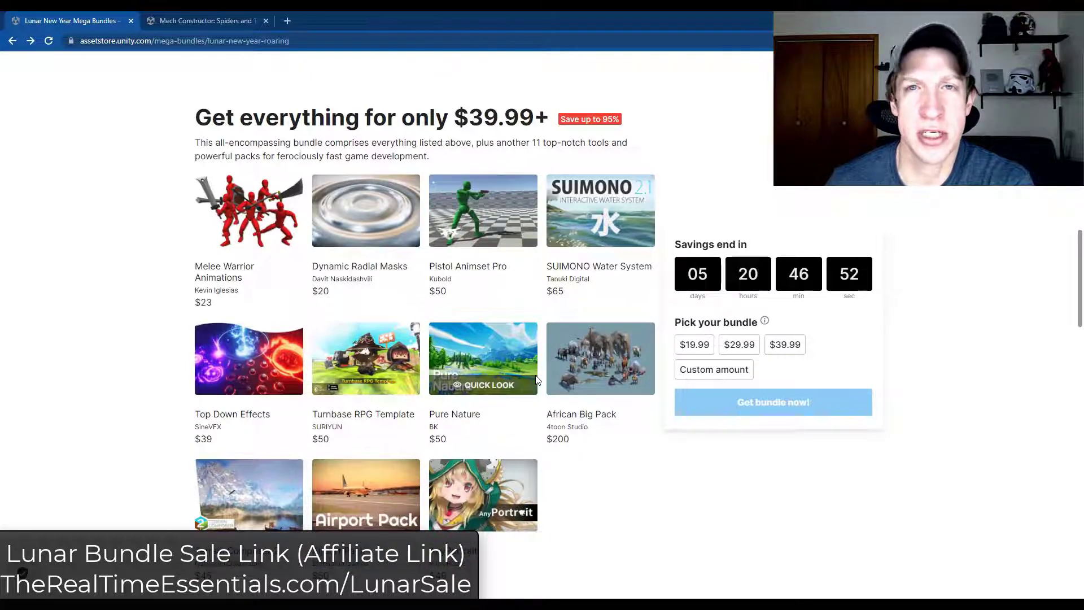
scroll(535, 378, "down", 1)
scroll(536, 378, "up", 10)
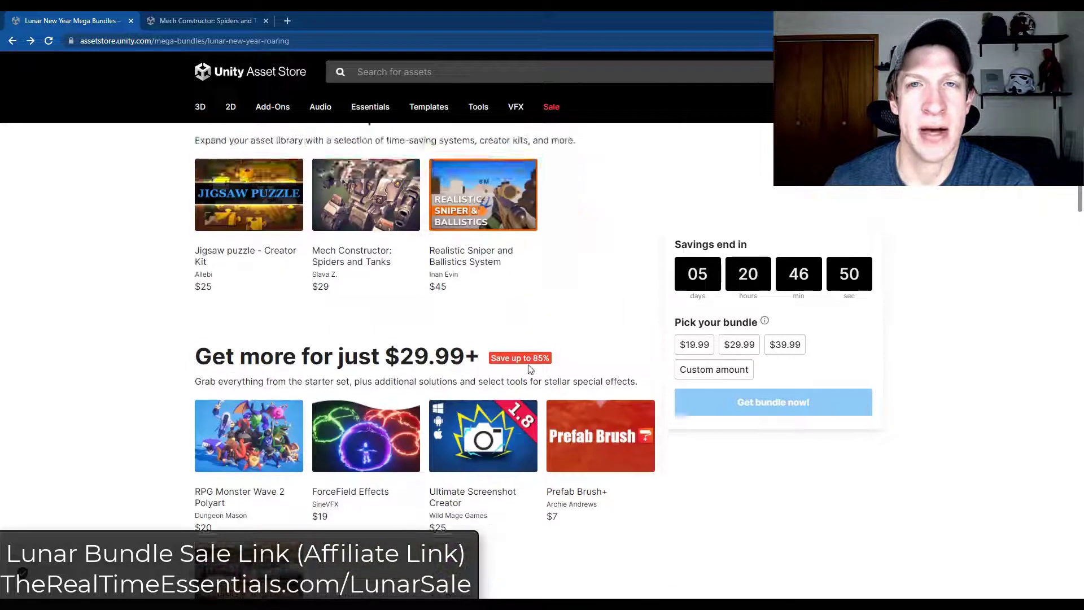
scroll(529, 368, "up", 6)
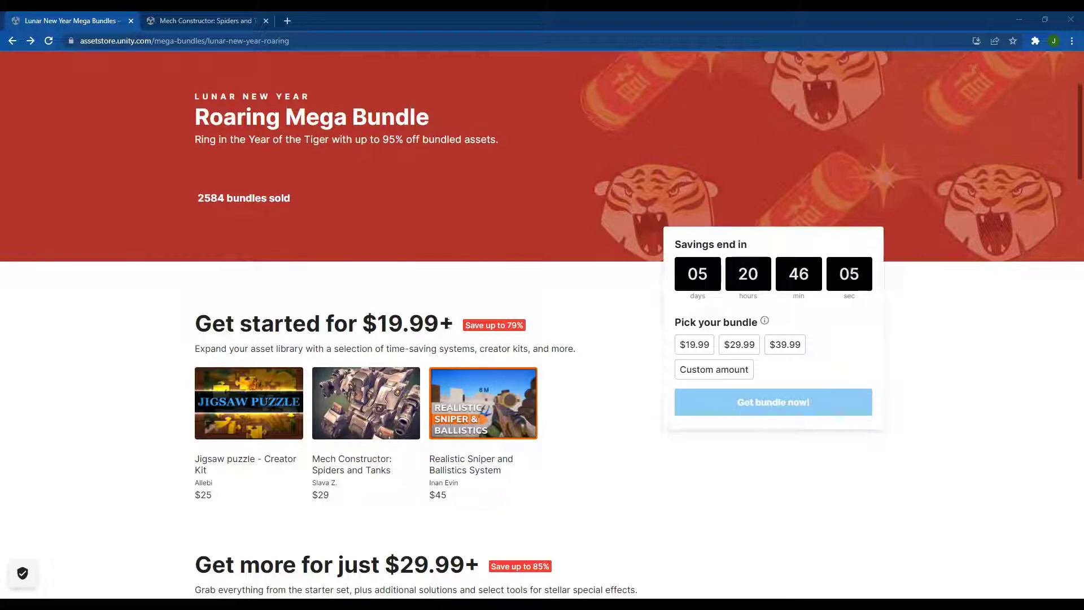
scroll(430, 392, "down", 7)
scroll(431, 392, "down", 9)
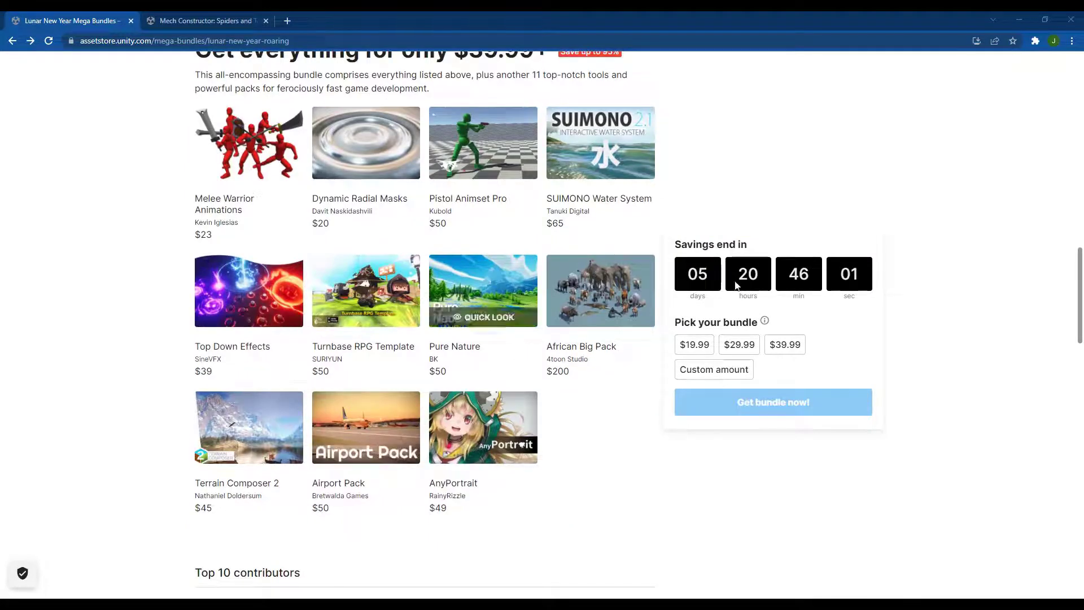
scroll(620, 386, "up", 1)
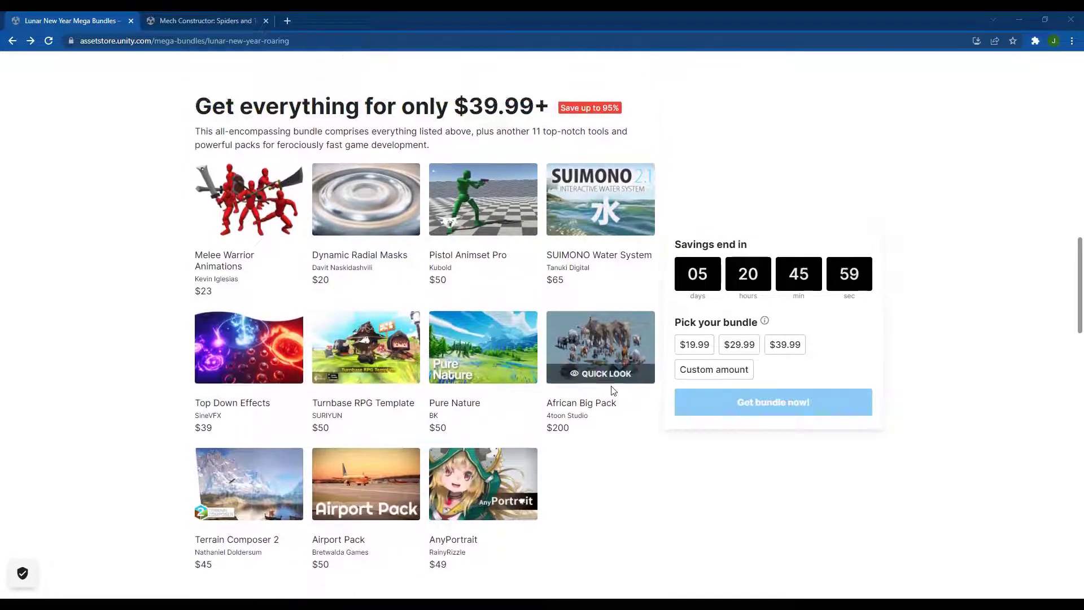
scroll(507, 242, "up", 4)
scroll(506, 242, "up", 7)
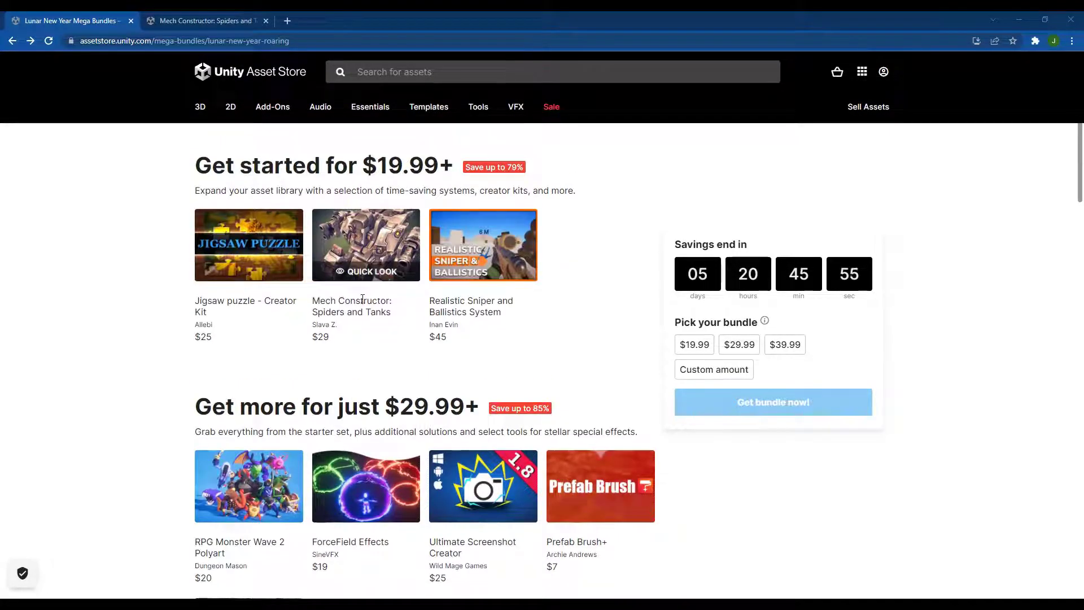
Step: Open the Mech Constructor: Spiders and Tanks product page and scroll down to its gallery
left_click(195, 21)
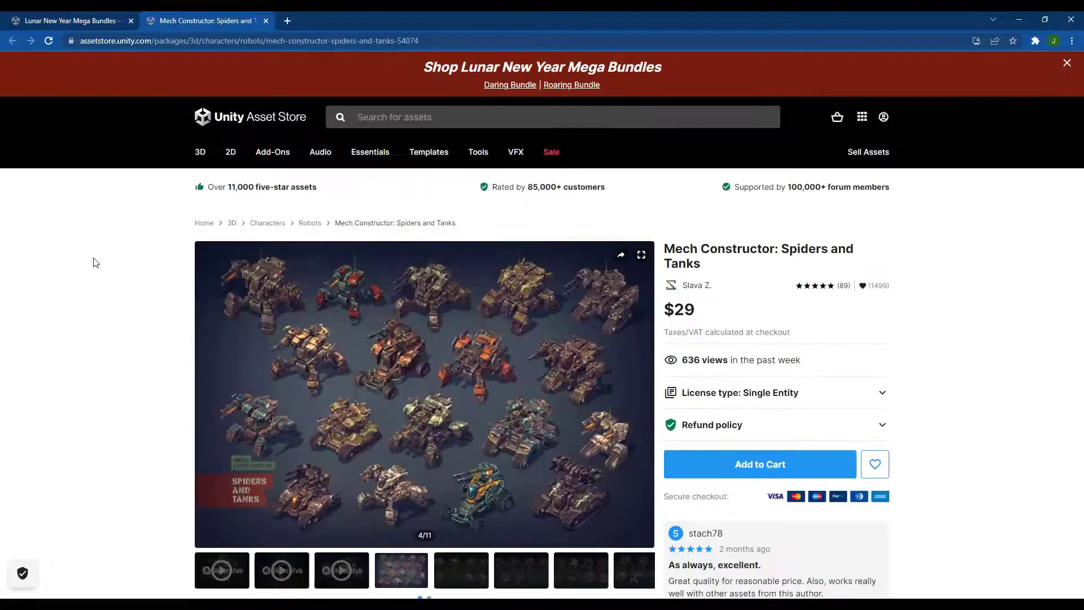
scroll(88, 326, "down", 1)
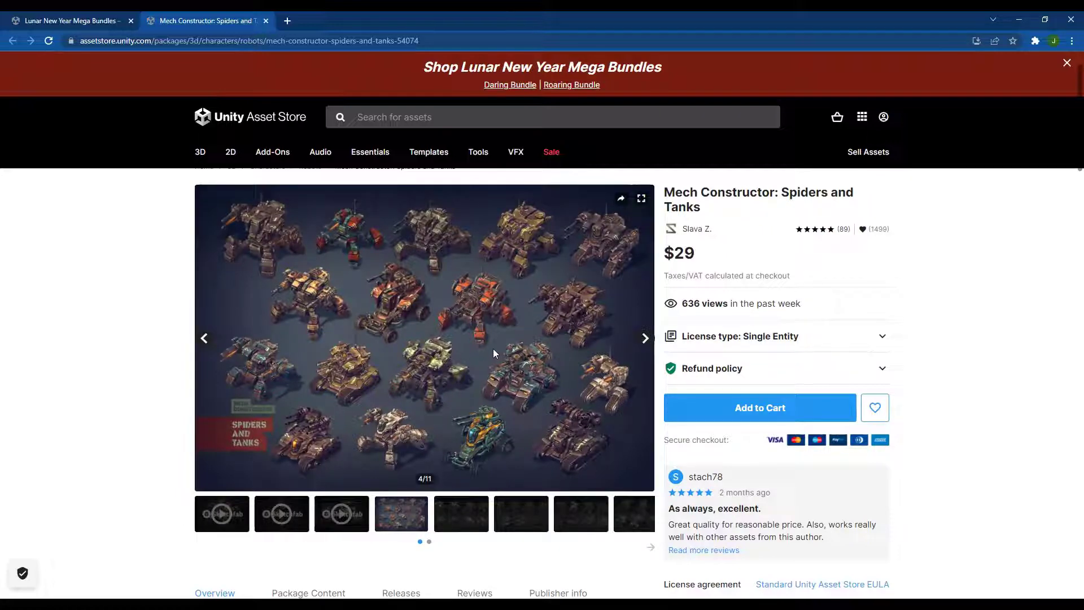
scroll(493, 347, "down", 1)
Step: Page through gallery images 5 to 11, ending on the weapon parts image
left_click(461, 457)
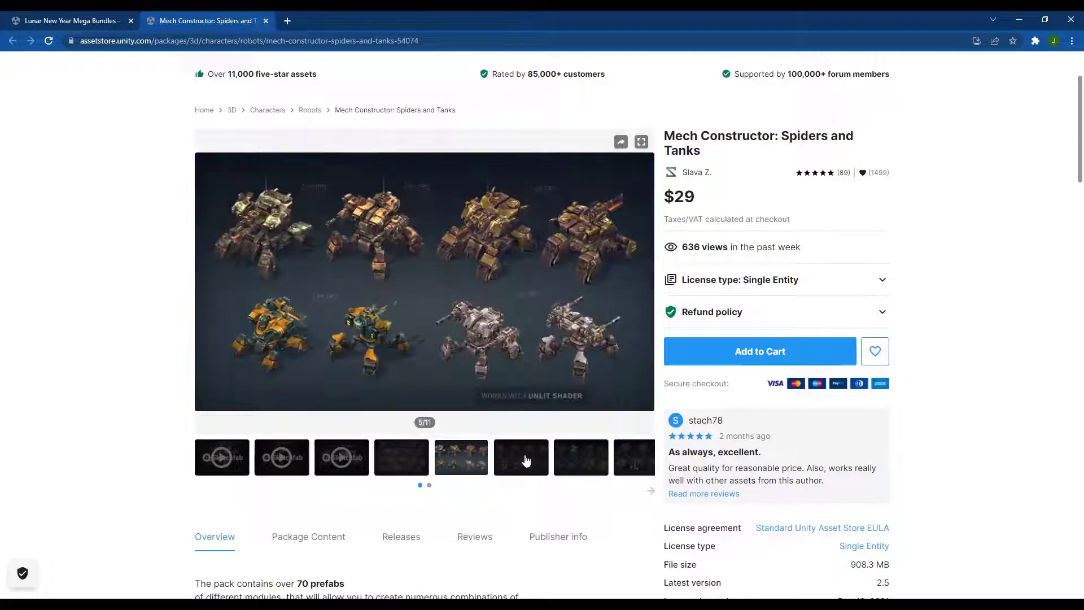
left_click(529, 462)
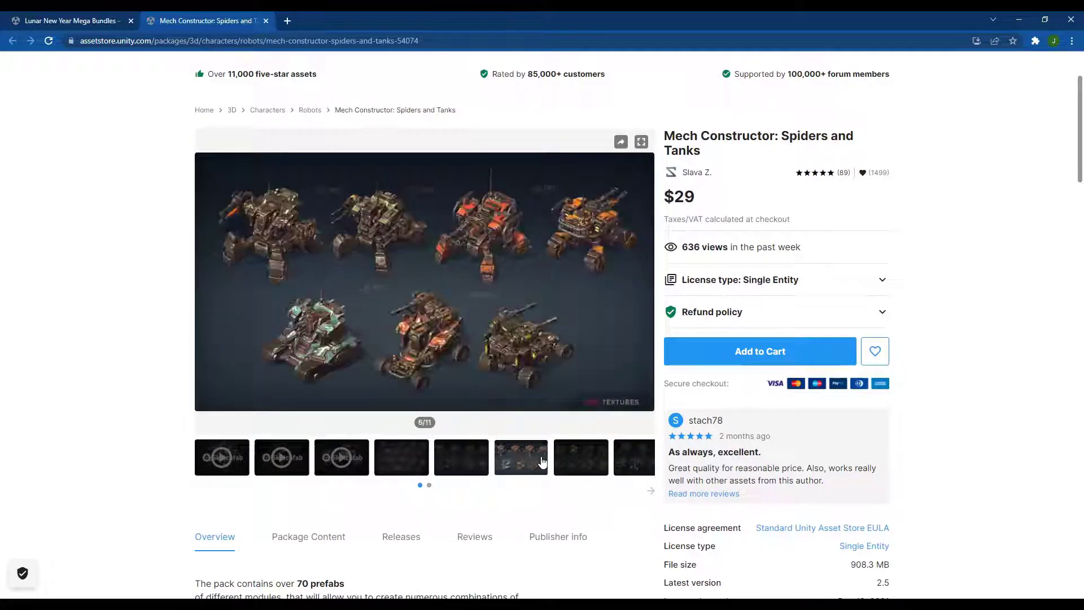
left_click(590, 463)
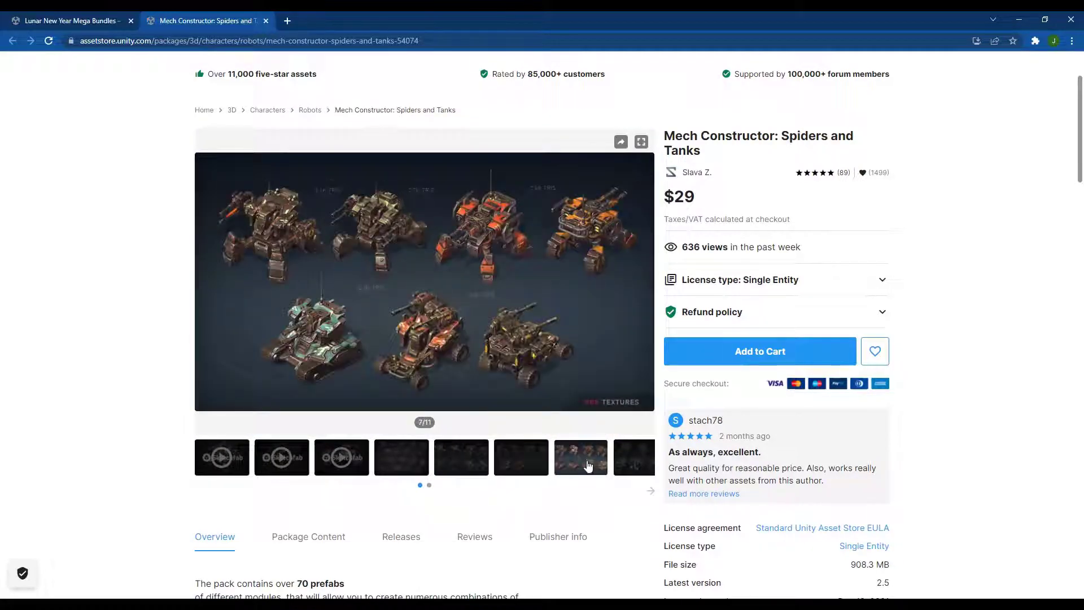
left_click(628, 458)
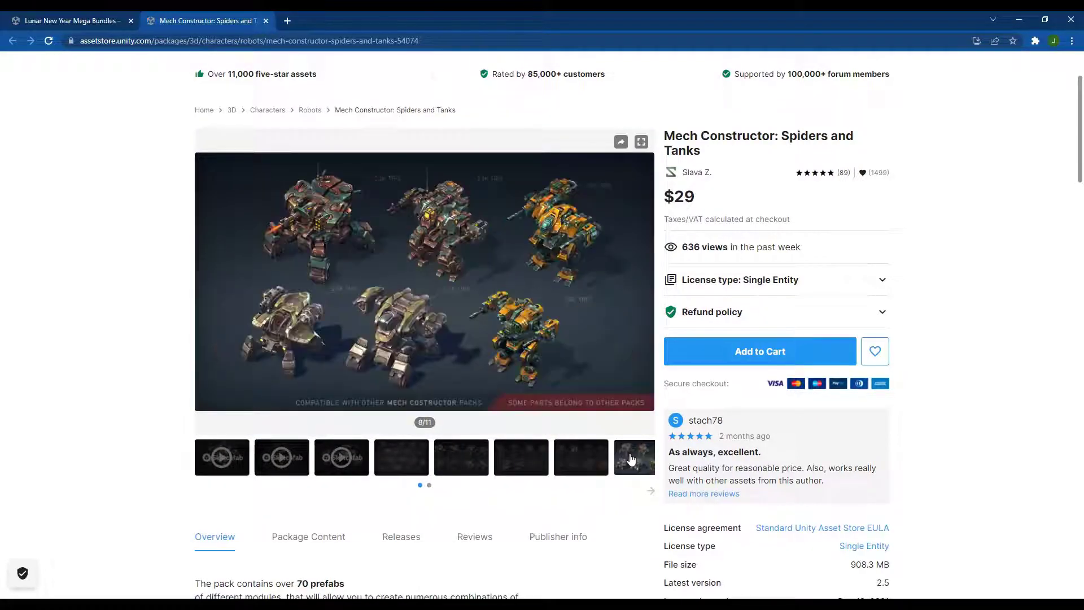
left_click(651, 495)
left_click(293, 463)
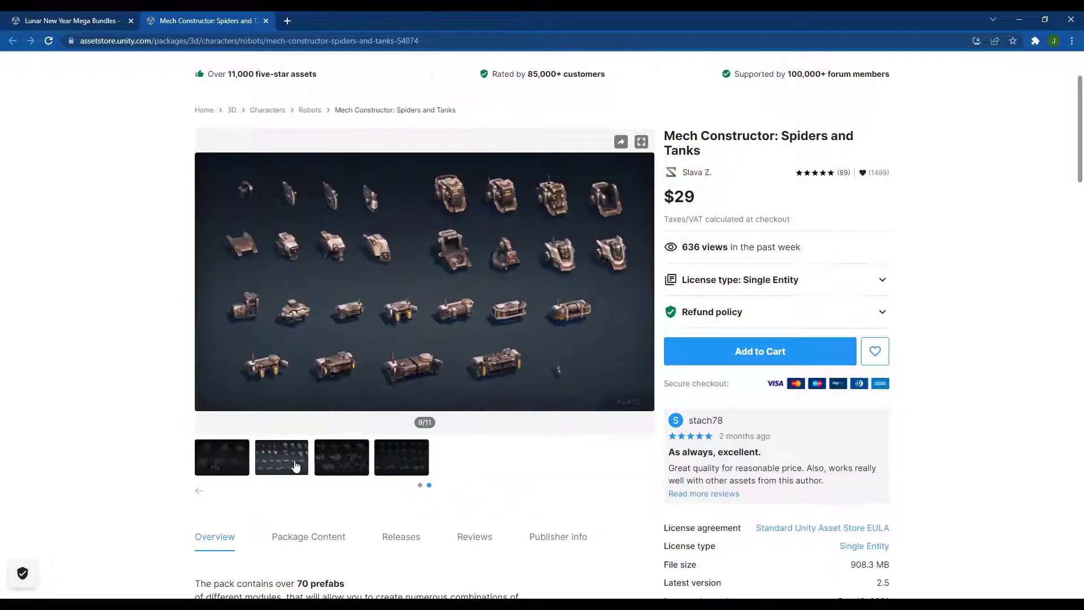
left_click(341, 466)
left_click(400, 464)
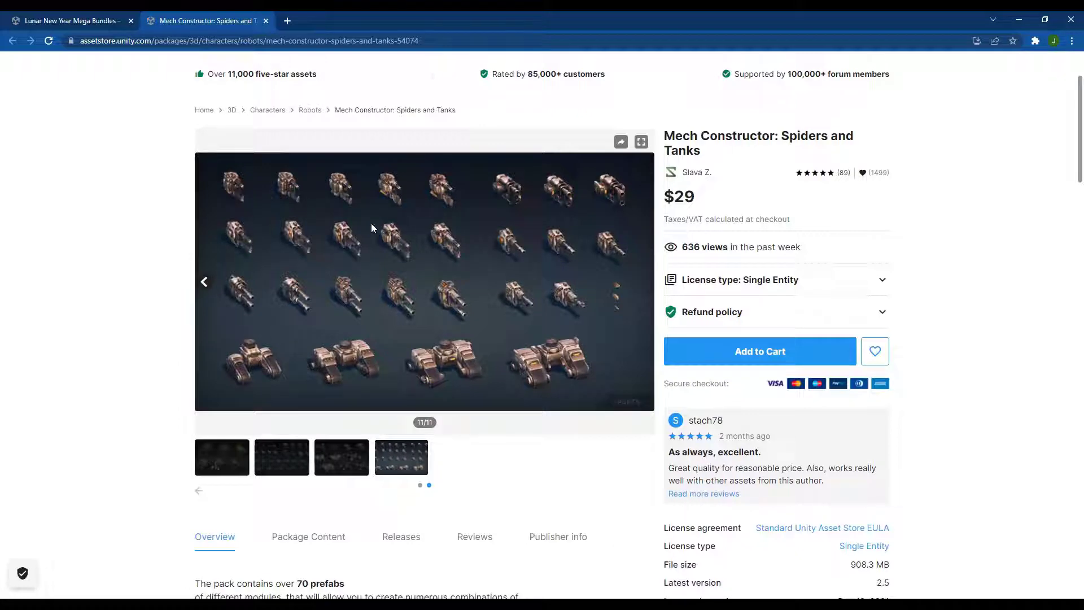
Step: View Light and Medium Robots gallery images 3 to 7, then switch to the Sci-Fi Vehicle Constructor tab
scroll(372, 228, "down", 7)
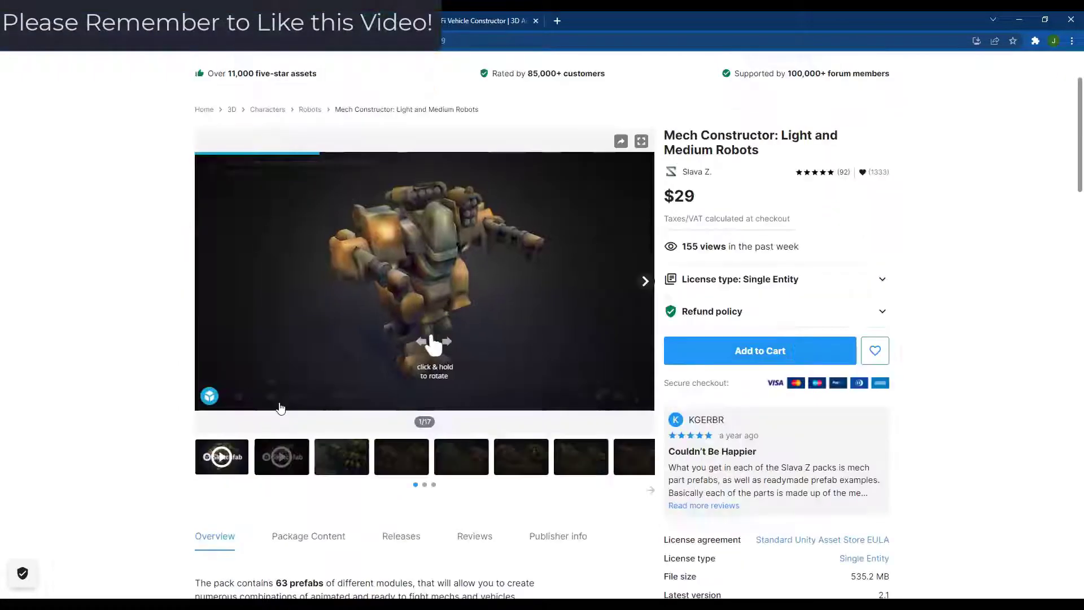
left_click(337, 464)
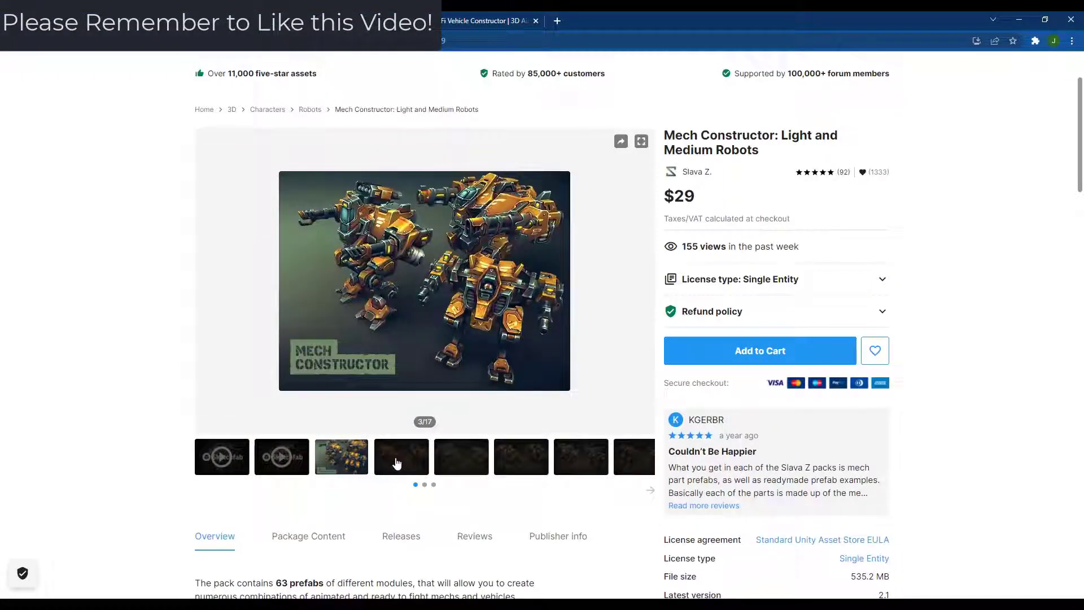
left_click(396, 463)
left_click(473, 469)
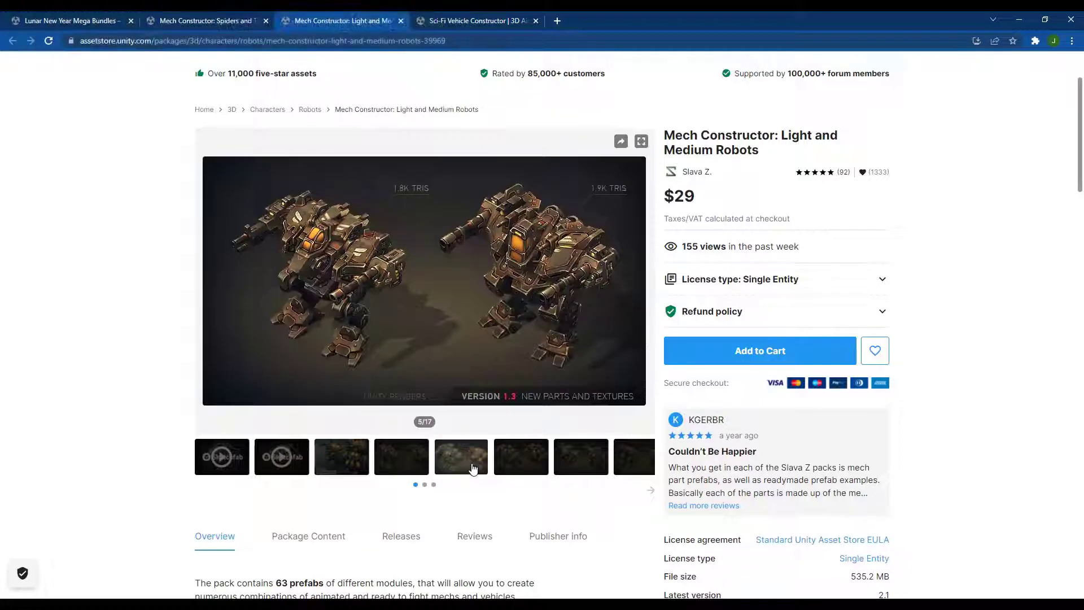
left_click(516, 454)
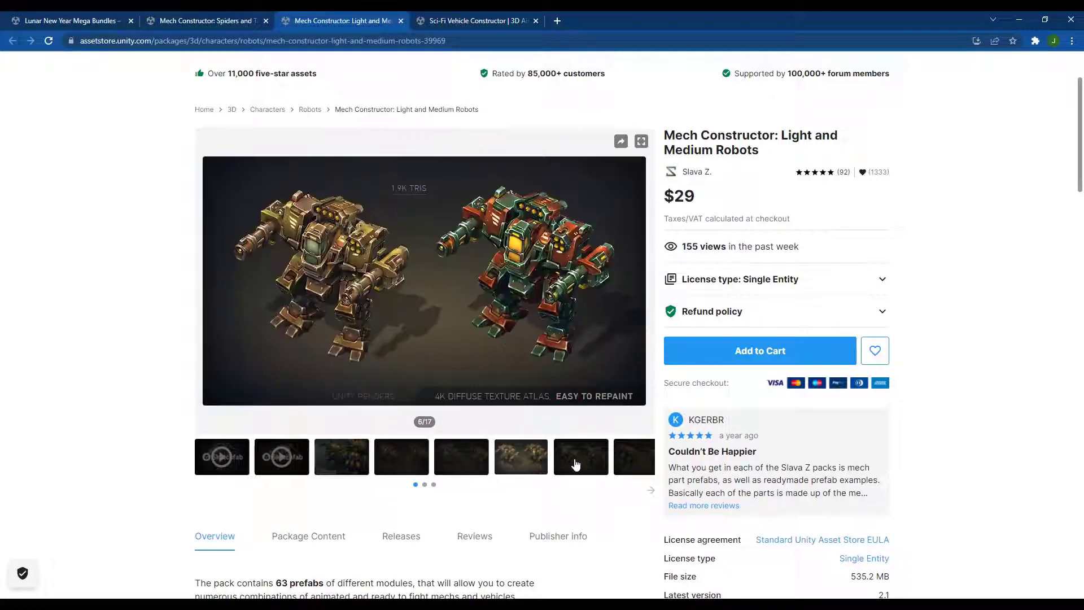
left_click(580, 457)
key("ctrl+Tab")
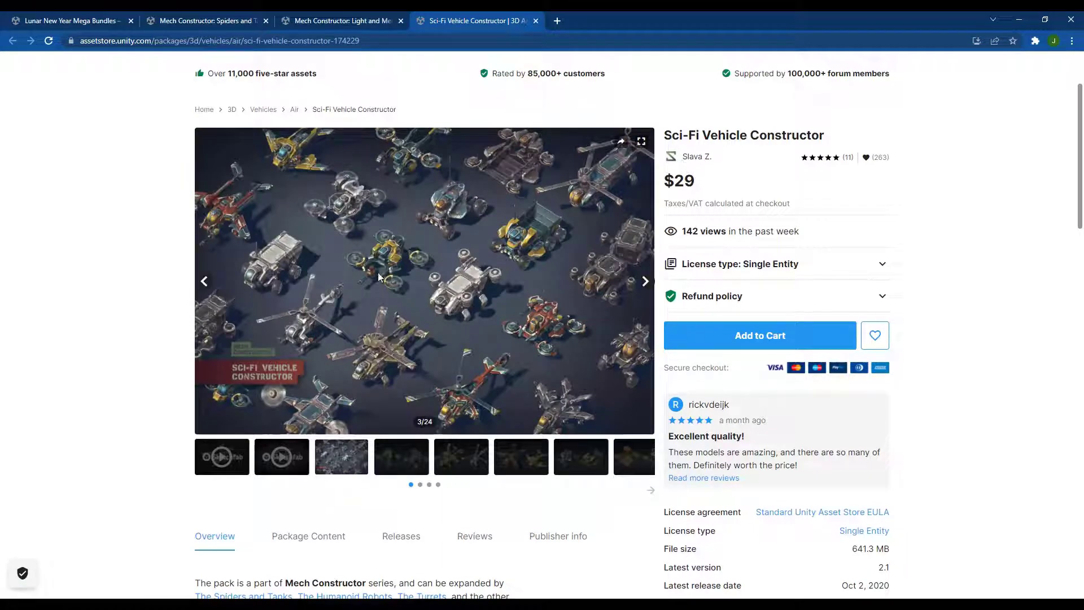
Step: Check the Spiders and Tanks package details, then open the Mech_Constructor_Spiders folder in Project
scroll(436, 273, "down", 2)
scroll(438, 272, "up", 2)
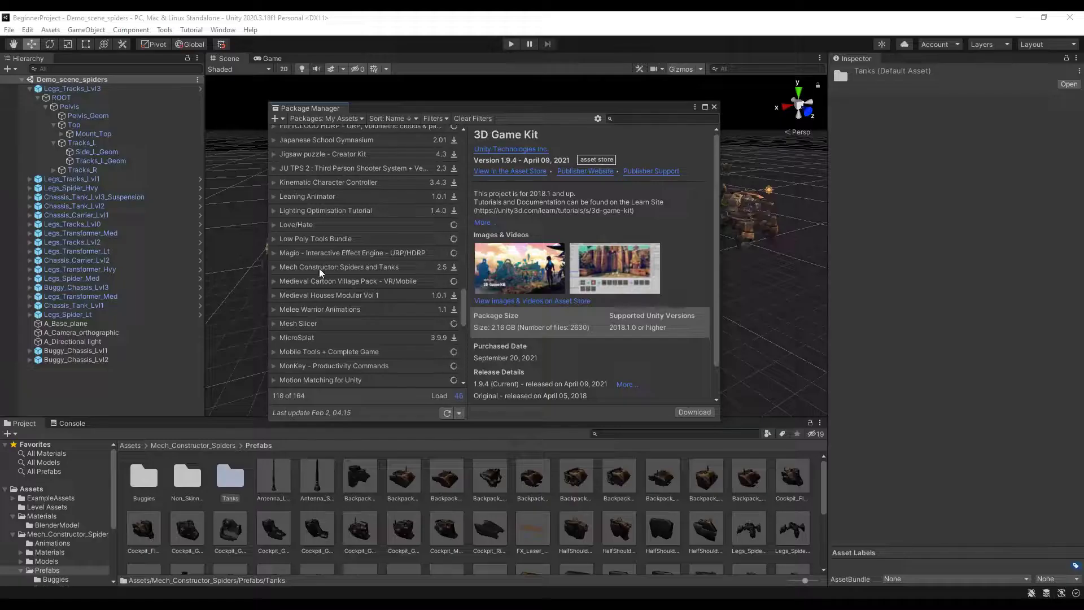
left_click(320, 268)
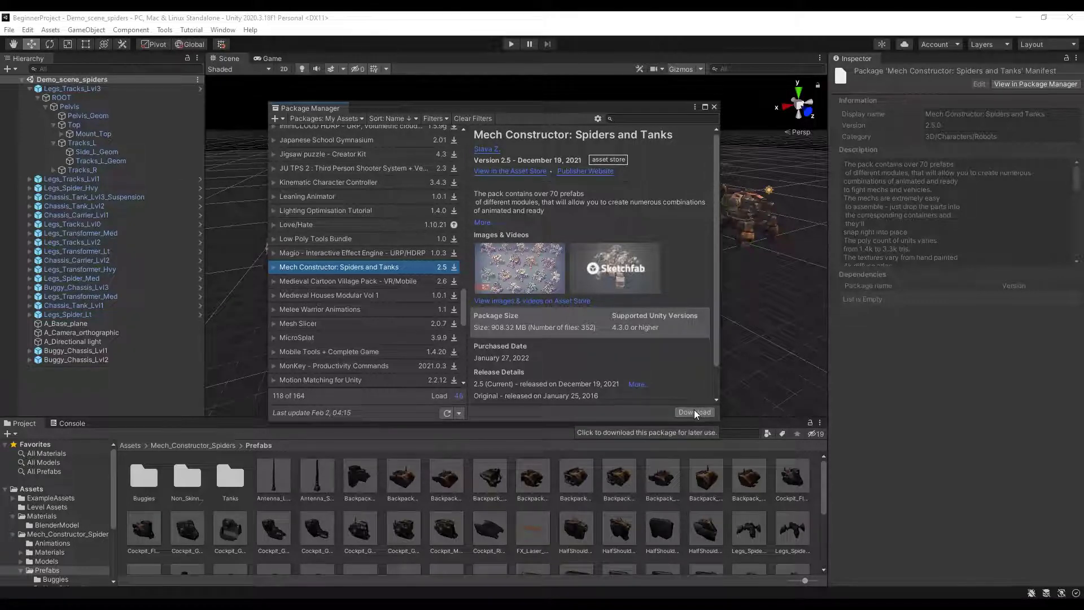
left_click(713, 107)
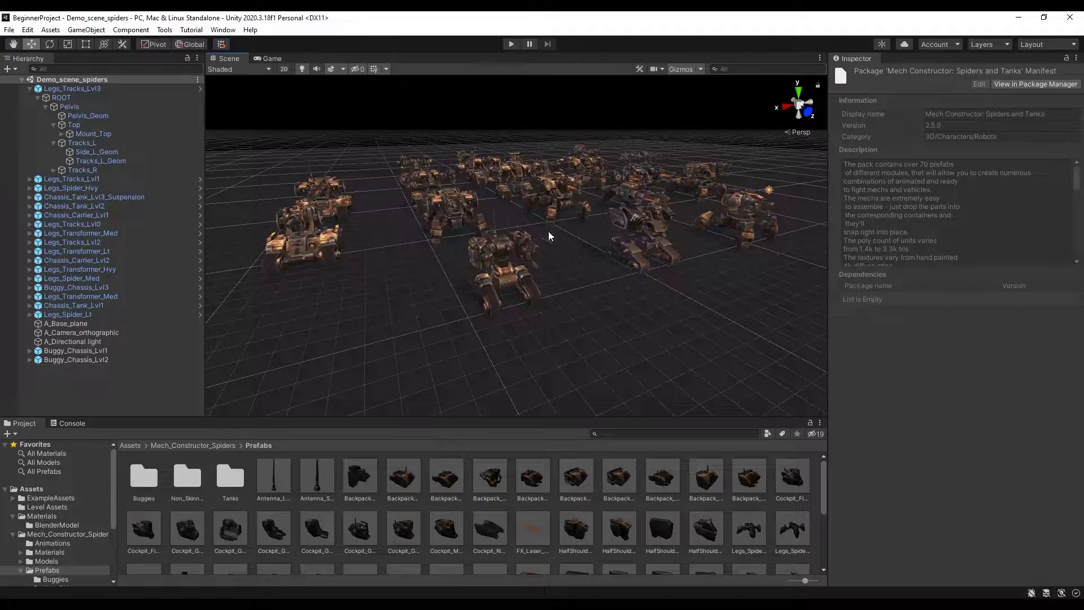
scroll(63, 529, "down", 3)
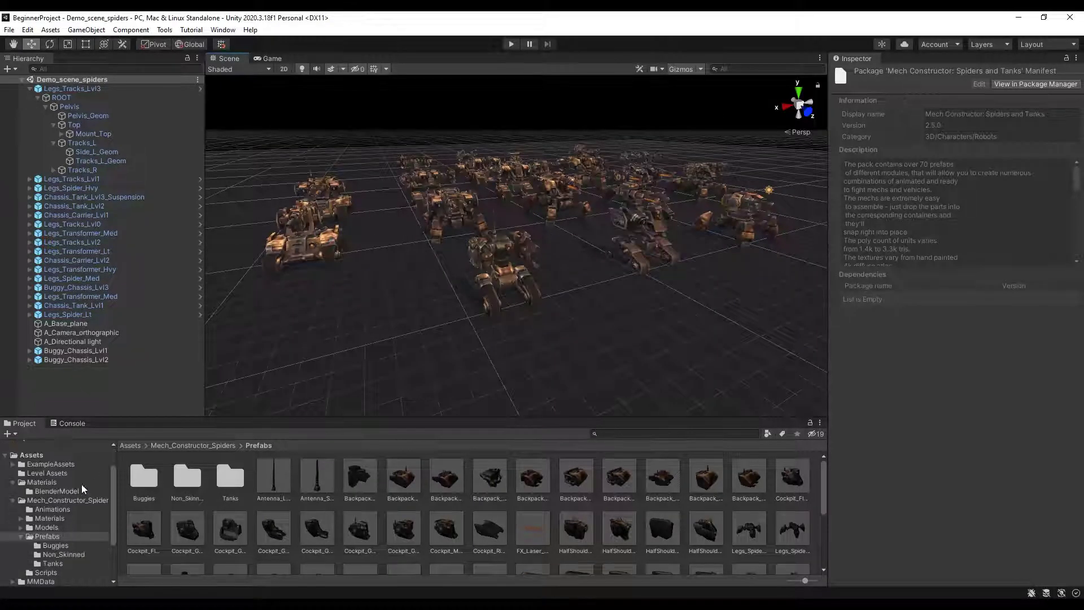
left_click(68, 500)
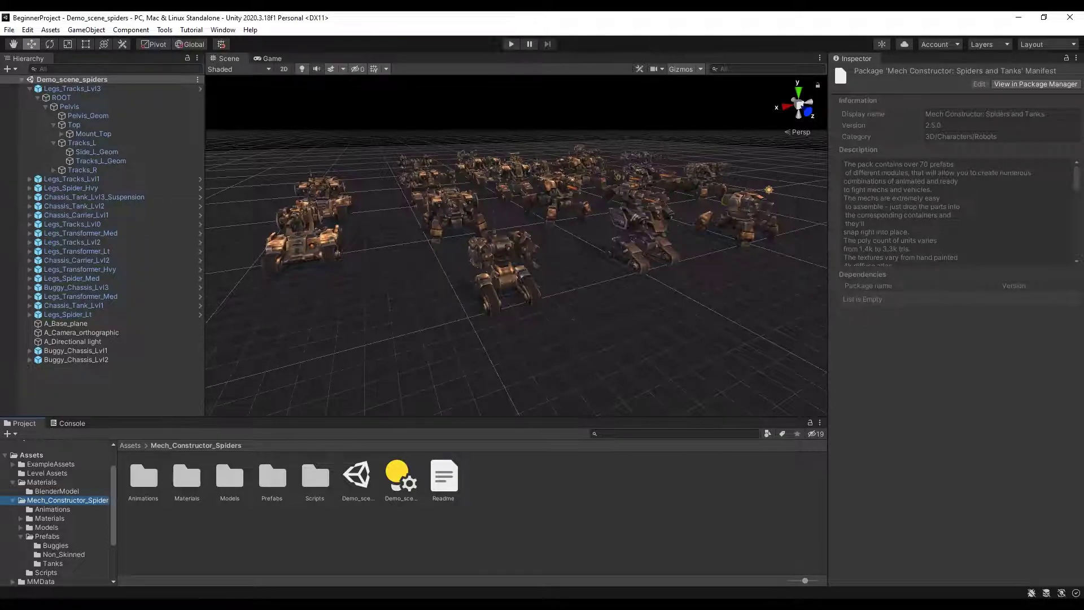
double_click(443, 477)
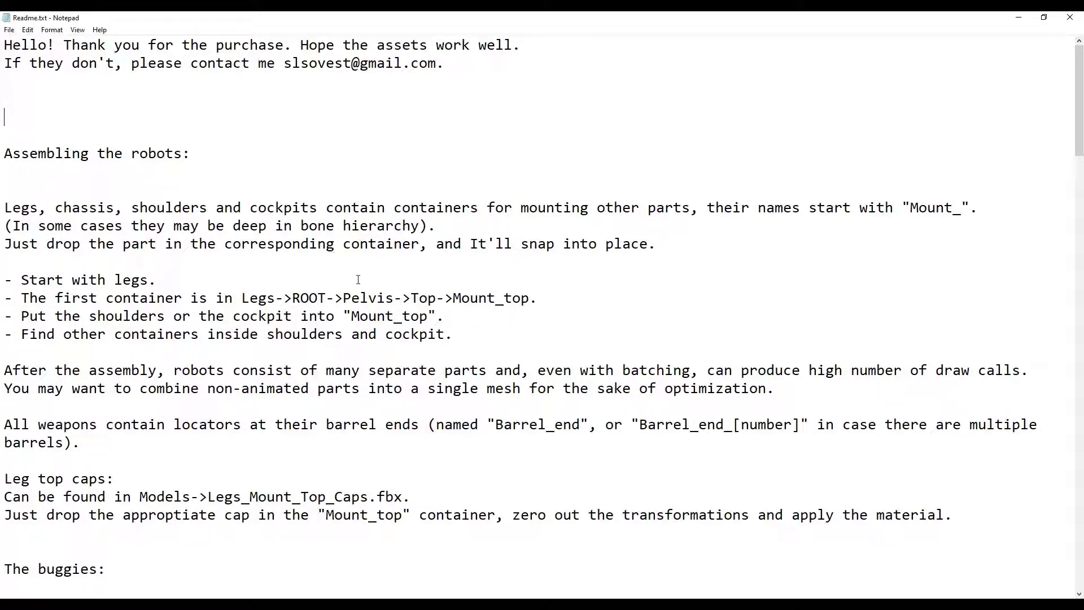
scroll(368, 293, "down", 1)
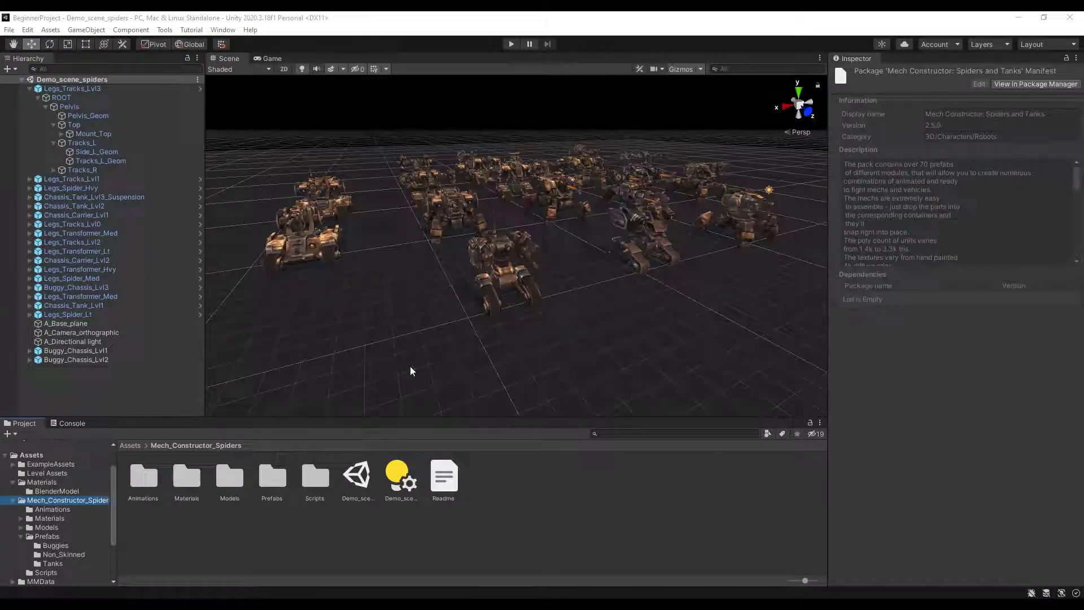
Step: Select Demo_scene_spiders, orbit around the mechs, and run then stop Play to preview them
left_click(356, 477)
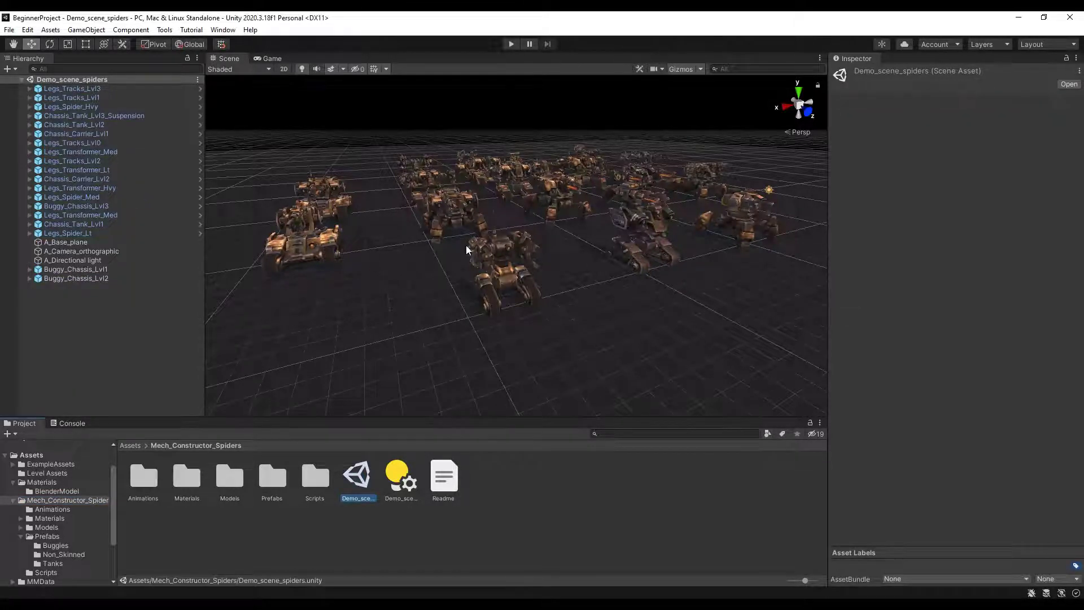
mouse_move(466, 249)
left_mouse_down("alt")
mouse_move(484, 241)
mouse_move(465, 274)
mouse_move(459, 247)
mouse_move(463, 260)
left_mouse_up("alt")
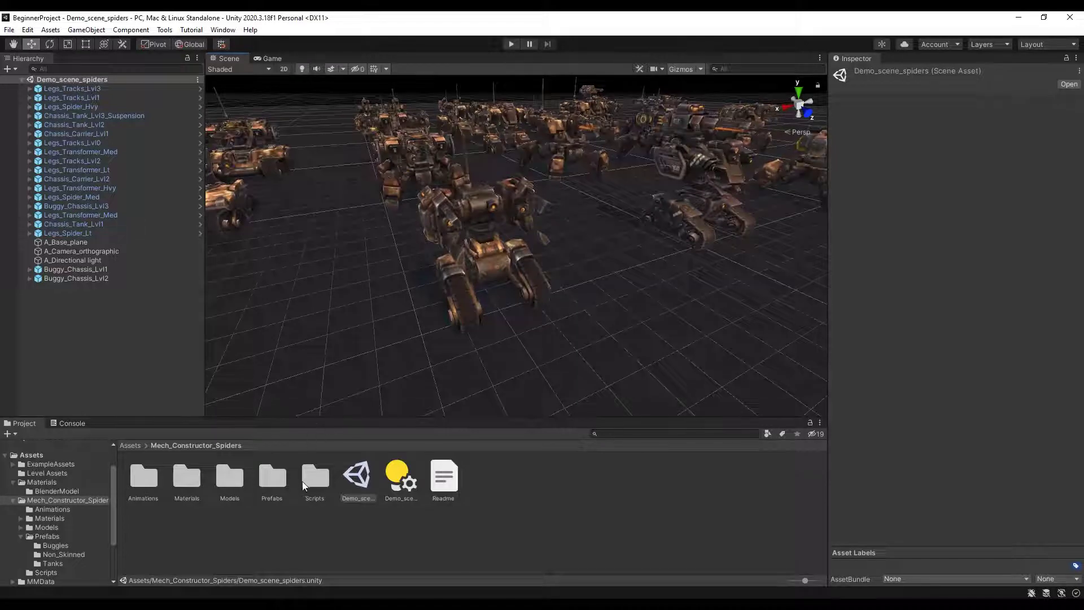
left_click_drag(377, 295, 390, 283, "alt")
left_click(508, 46)
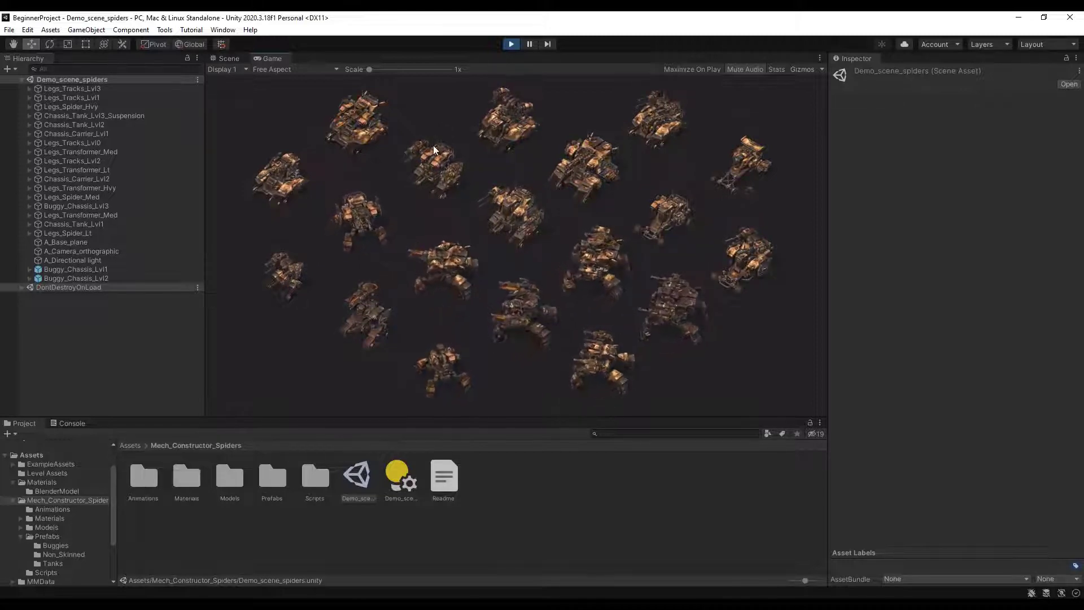
left_click(509, 44)
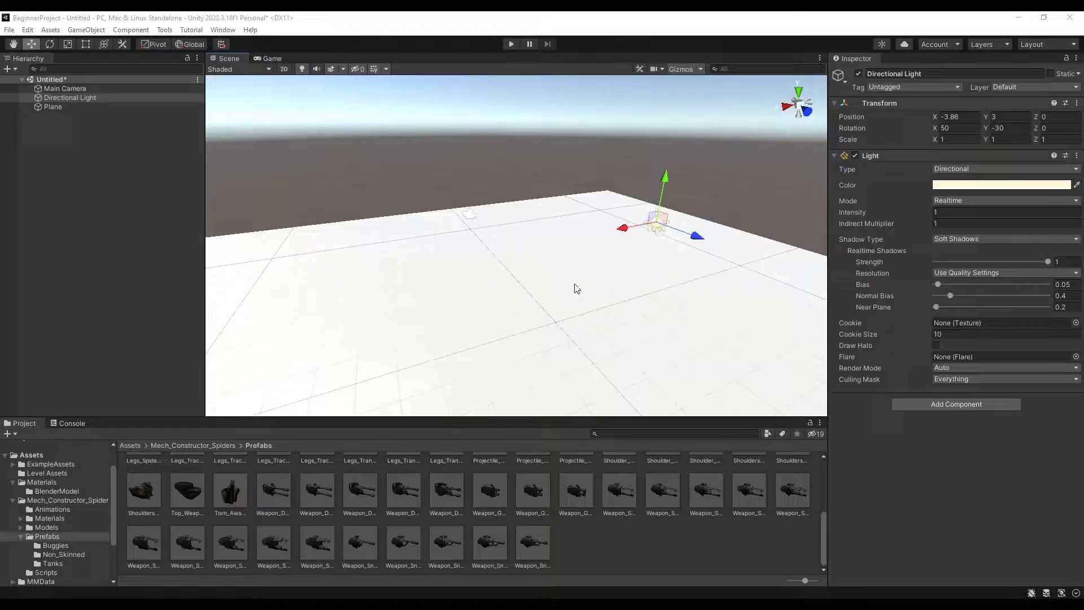
Step: Place the Legs_Spider_Hvy prefab on the plane and expand it and its ROOT in the Hierarchy
scroll(517, 499, "up", 3)
scroll(290, 496, "up", 2)
scroll(339, 496, "down", 2)
scroll(442, 497, "down", 1)
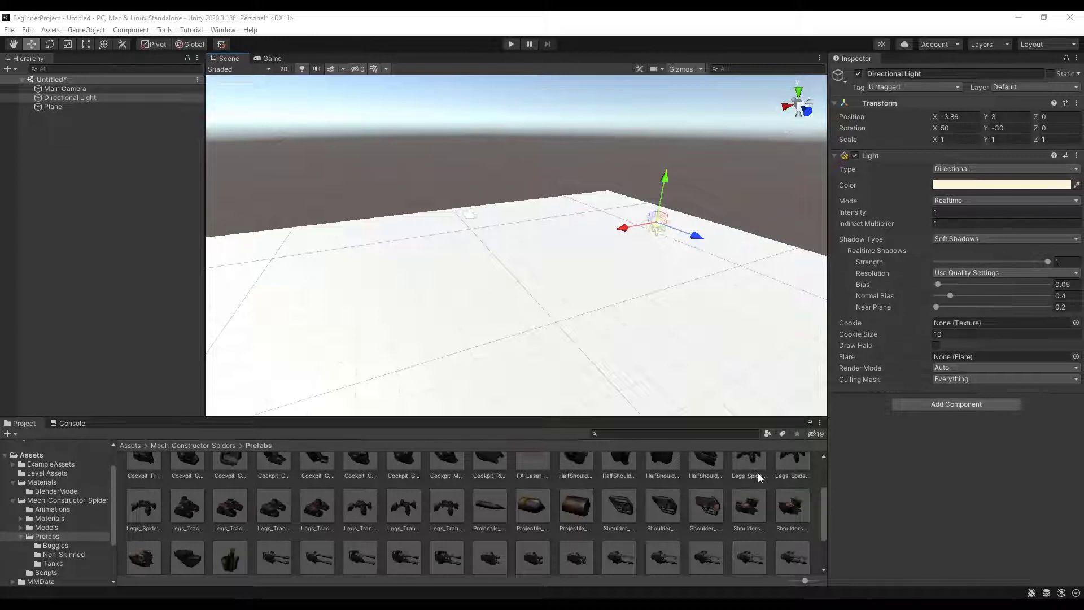
scroll(758, 472, "up", 1)
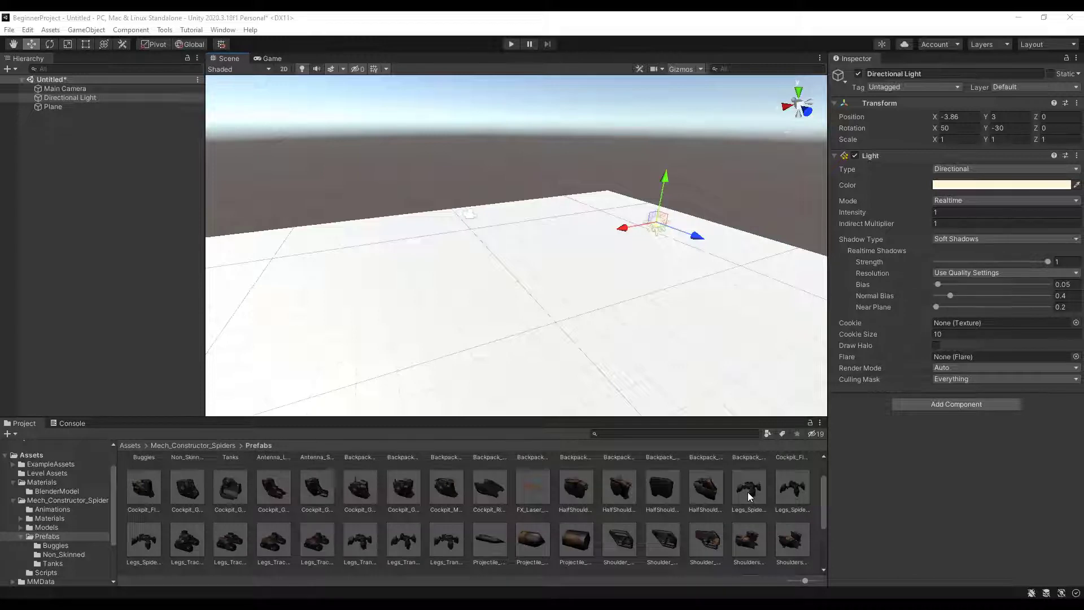
left_click_drag(747, 492, 546, 321)
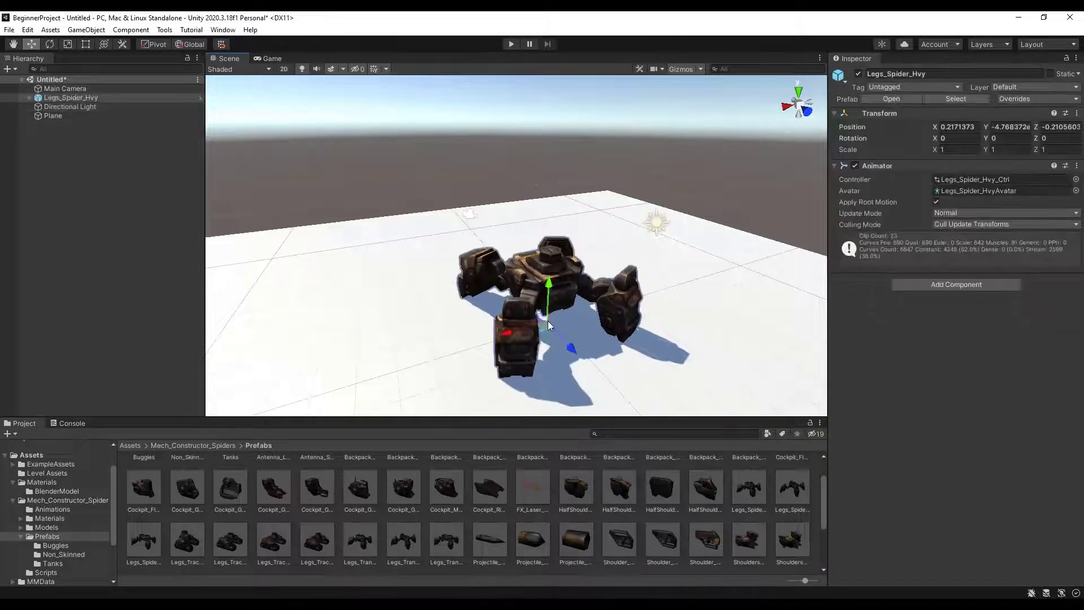
left_click_drag(547, 320, 576, 316, "alt")
left_click(29, 97)
left_click(38, 116)
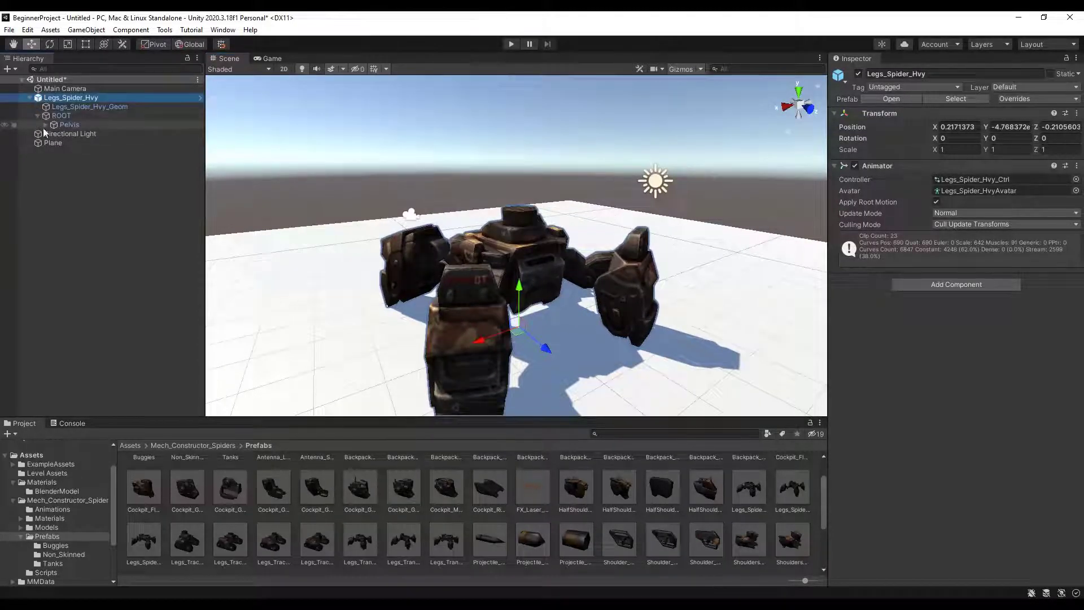
Step: Expand Pelvis, drop Cockpit_Flybot onto the legs' Top bone, and expand the cockpit
left_click(46, 125)
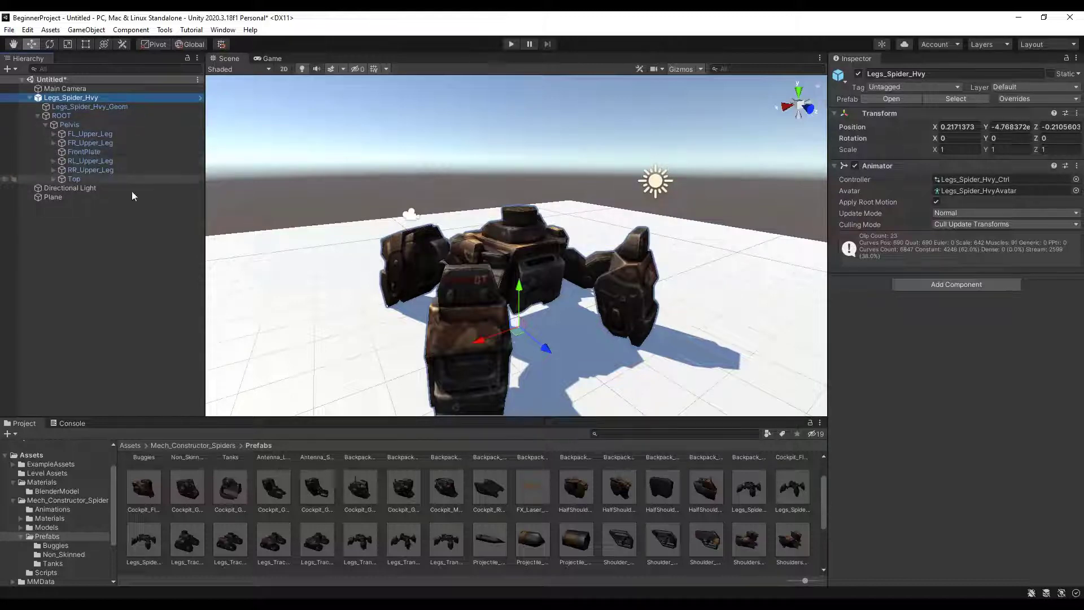
left_click_drag(503, 249, 490, 258, "alt")
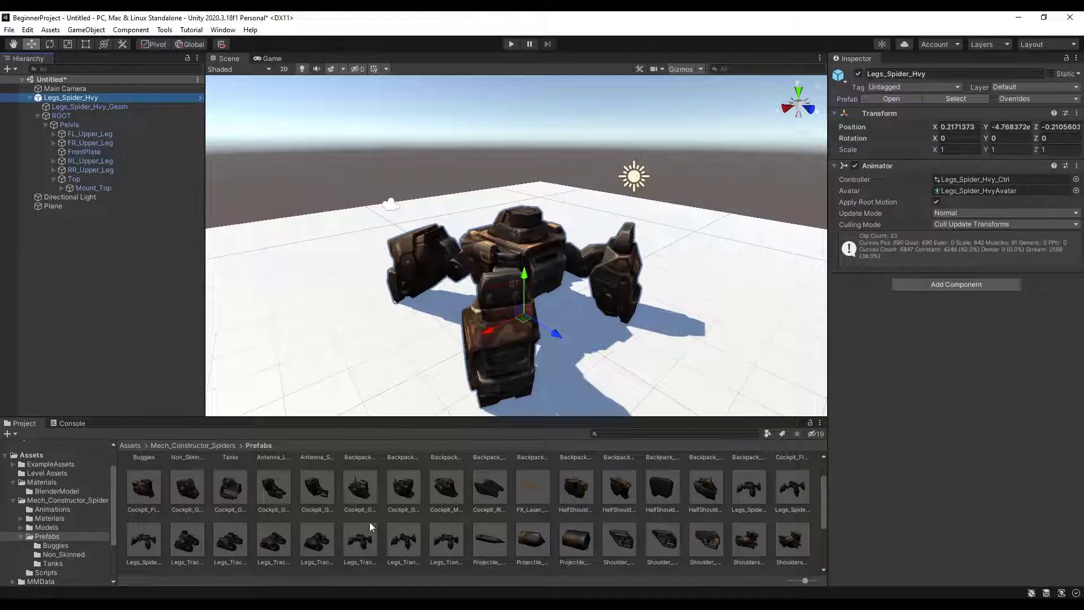
scroll(214, 516, "up", 2)
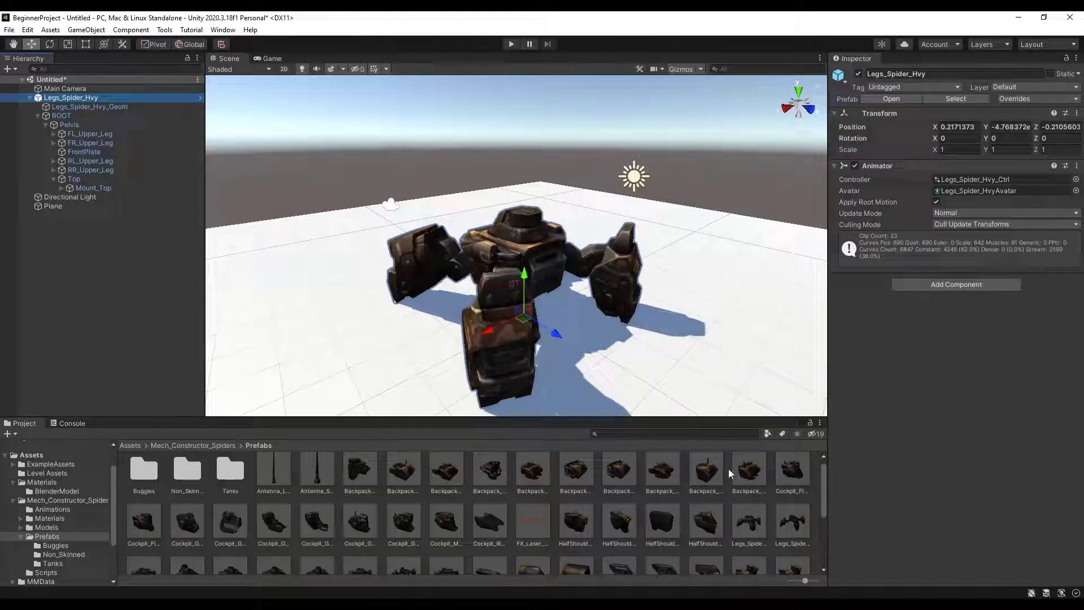
left_click_drag(792, 489, 89, 193)
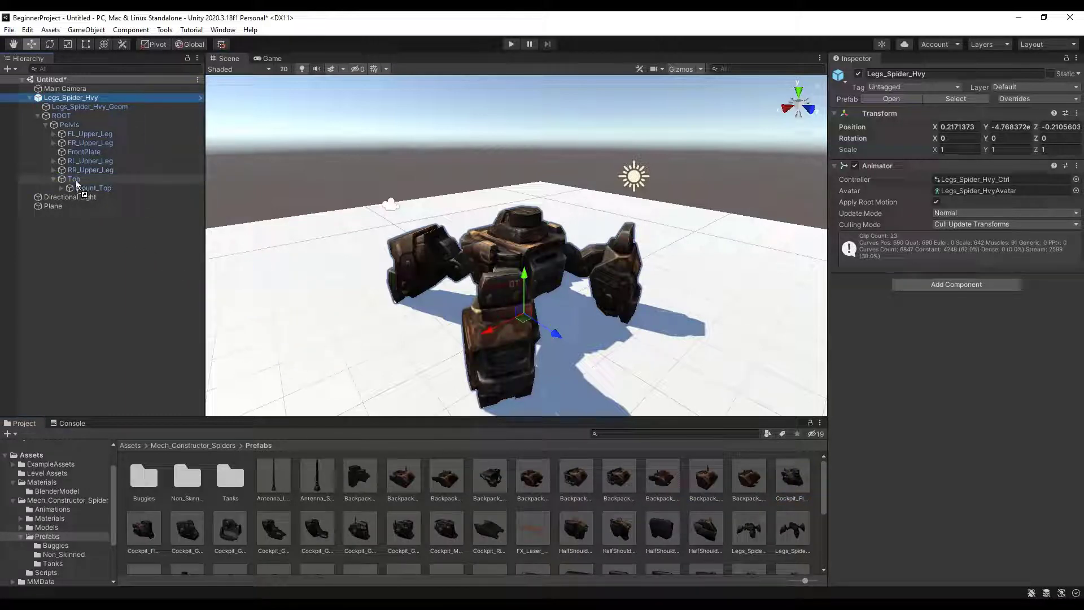
left_click_drag(76, 181, 76, 182)
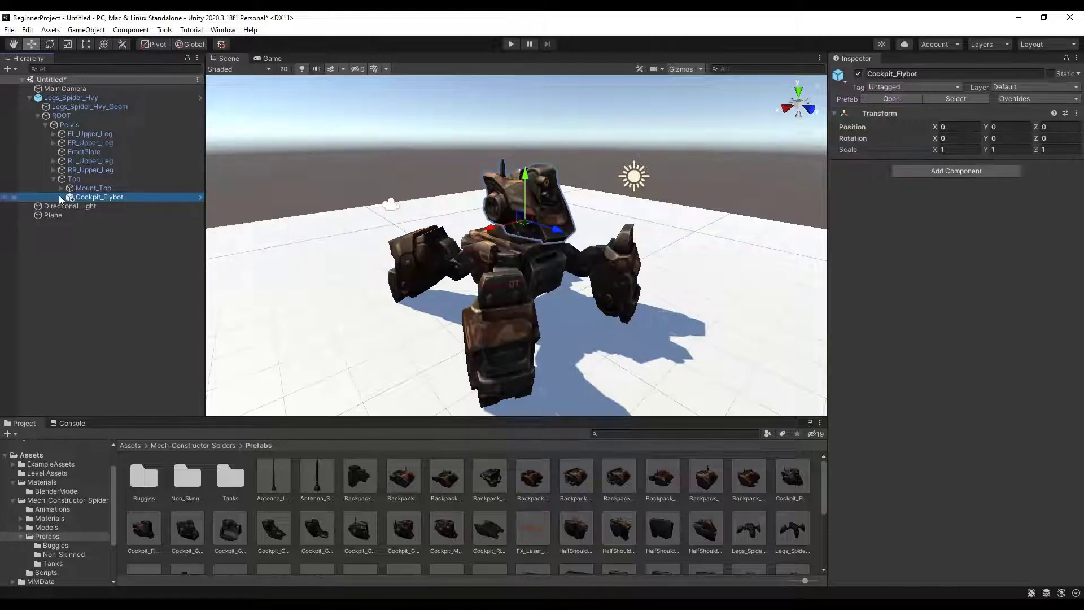
left_click(60, 196)
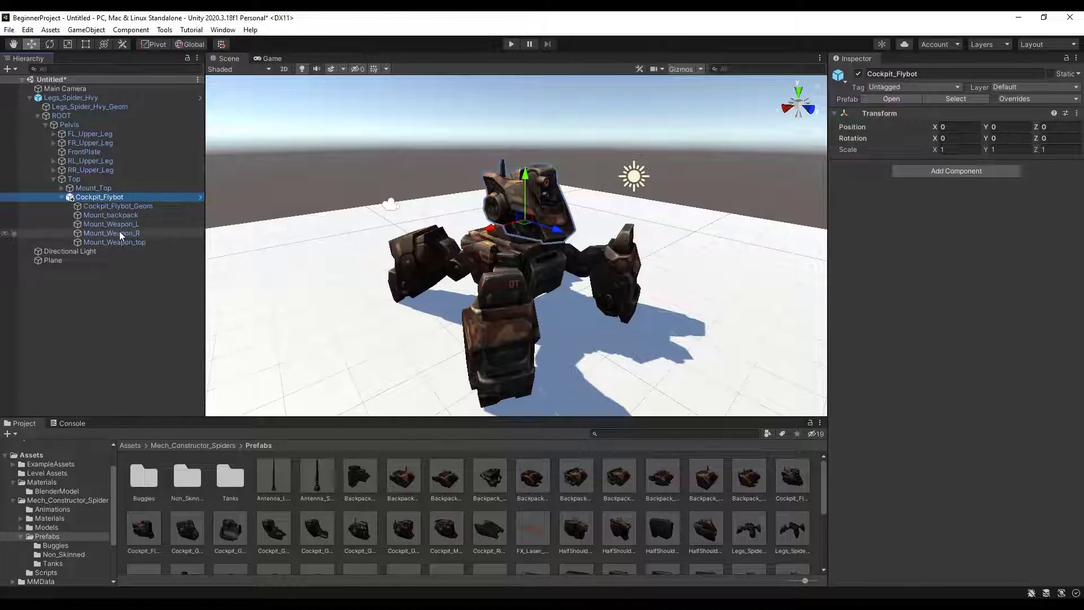
scroll(487, 507, "down", 5)
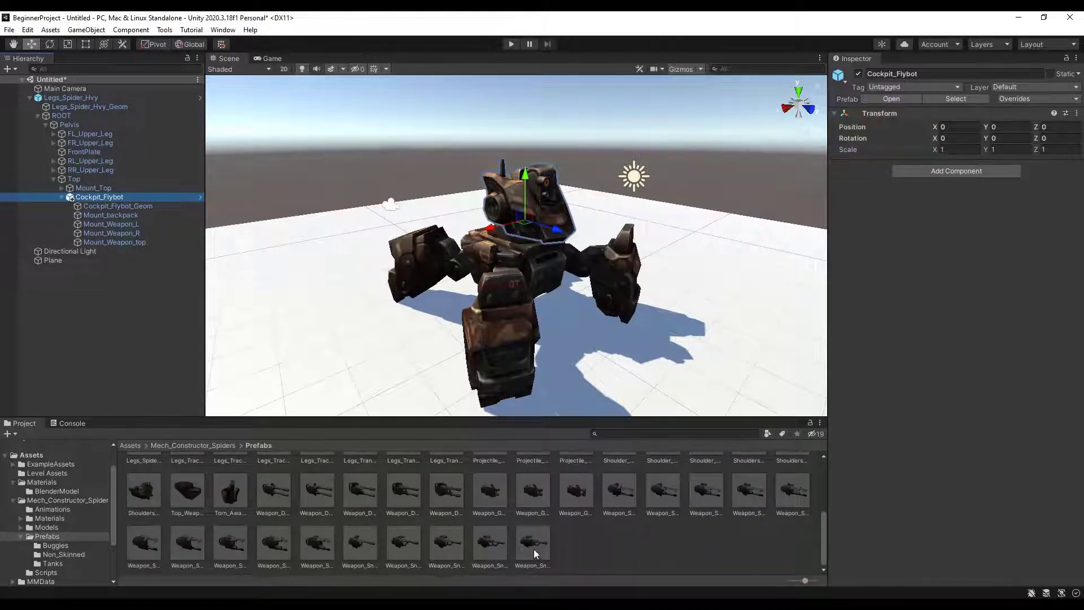
Step: Mount Weapon_Sniper on top, and DoubleGun lvl5 and lvl1 on the right and left mounts
left_click_drag(534, 549, 123, 244)
left_click_drag(442, 498, 144, 302)
left_click_drag(125, 242, 129, 233)
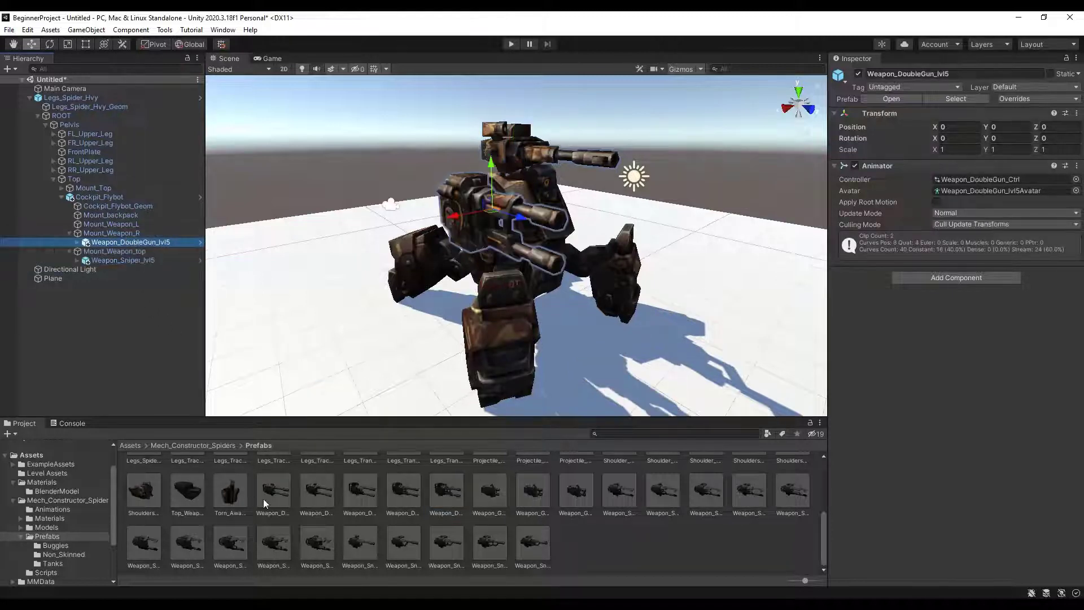
left_click_drag(263, 499, 170, 351)
left_click_drag(128, 234, 115, 224)
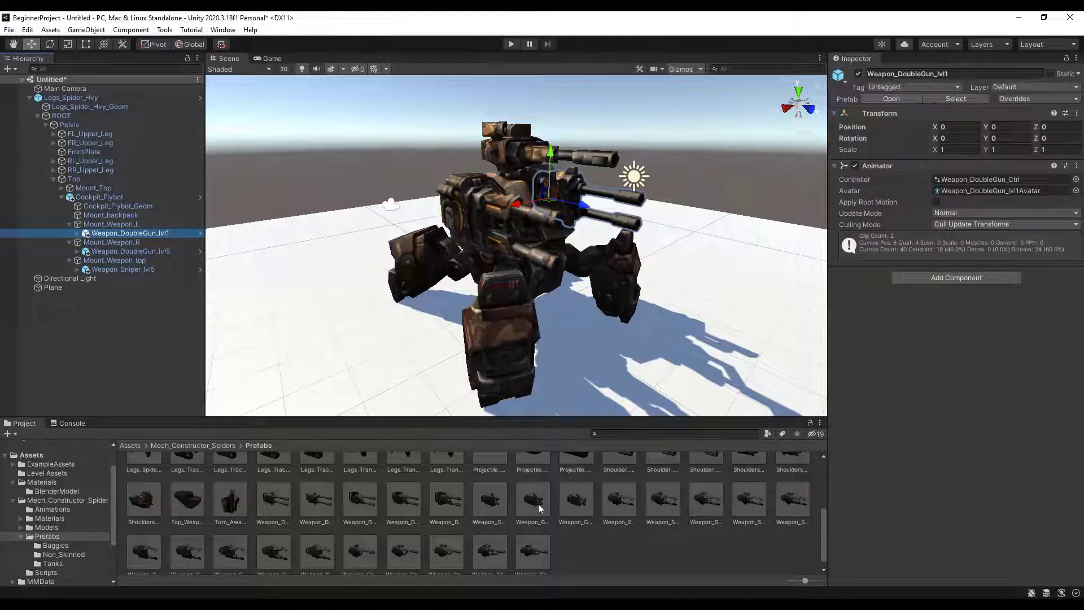
Step: Attach Backpack_Hussar_Lt to the backpack mount and orbit to view the mech's front
scroll(570, 511, "up", 3)
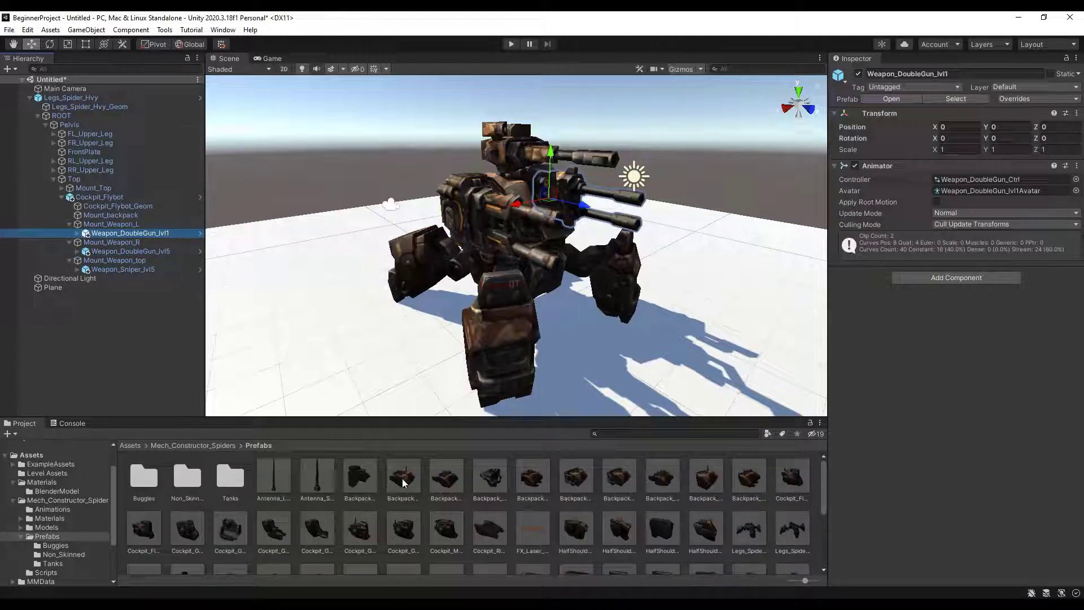
left_click_drag(404, 481, 131, 215)
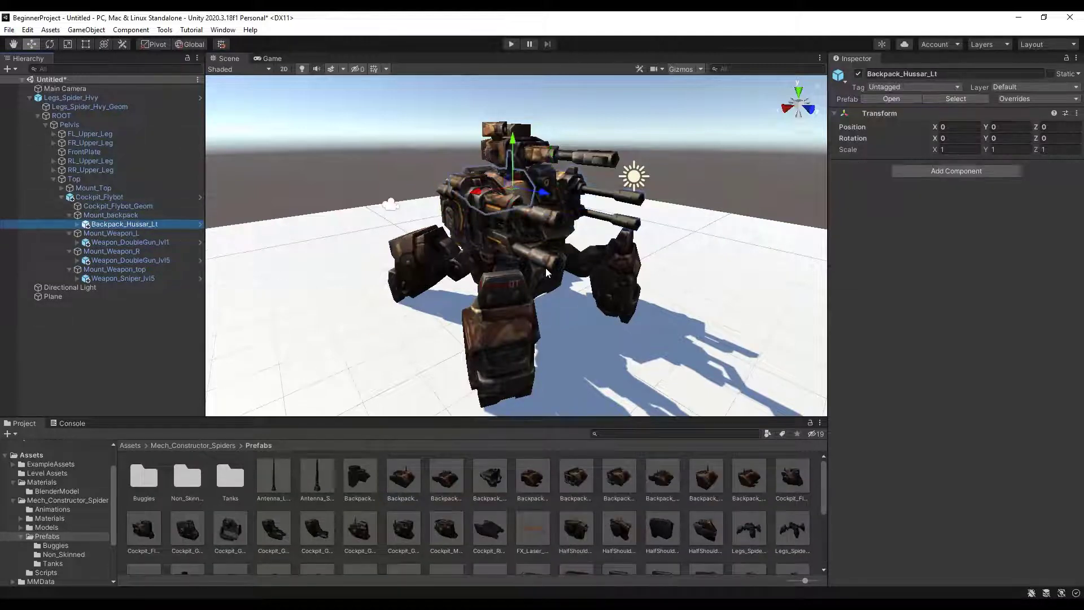
right_click_drag(545, 267, 669, 264)
left_click_drag(669, 264, 514, 264, "alt")
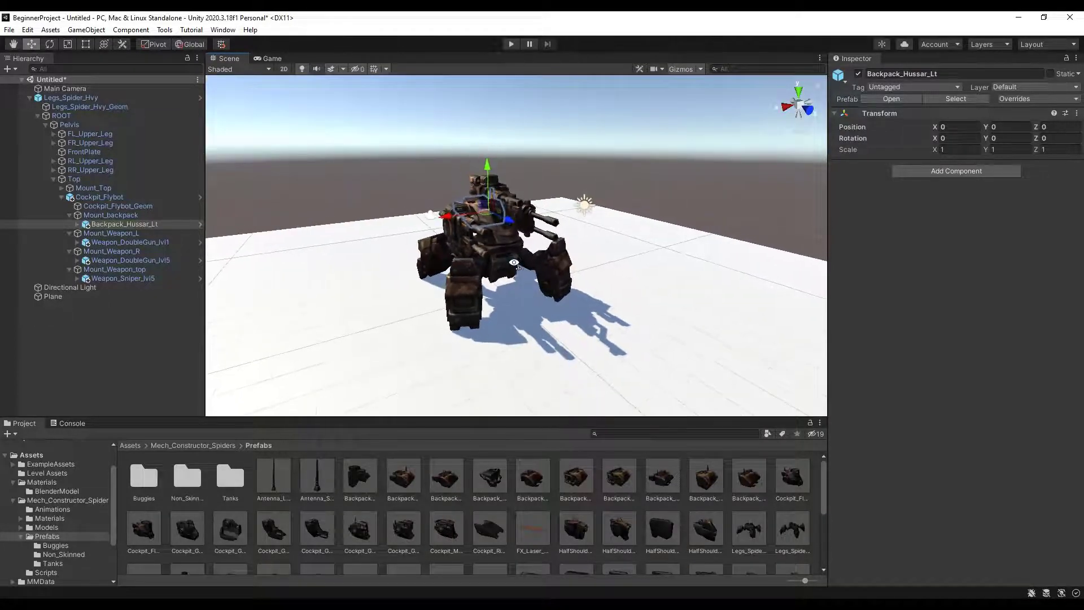
Step: Move the spider mech aside along X and place Legs_Tracks_Lvl0 tracked legs in the scene
left_click(66, 98)
left_click_drag(452, 306, 605, 304)
scroll(396, 512, "down", 3)
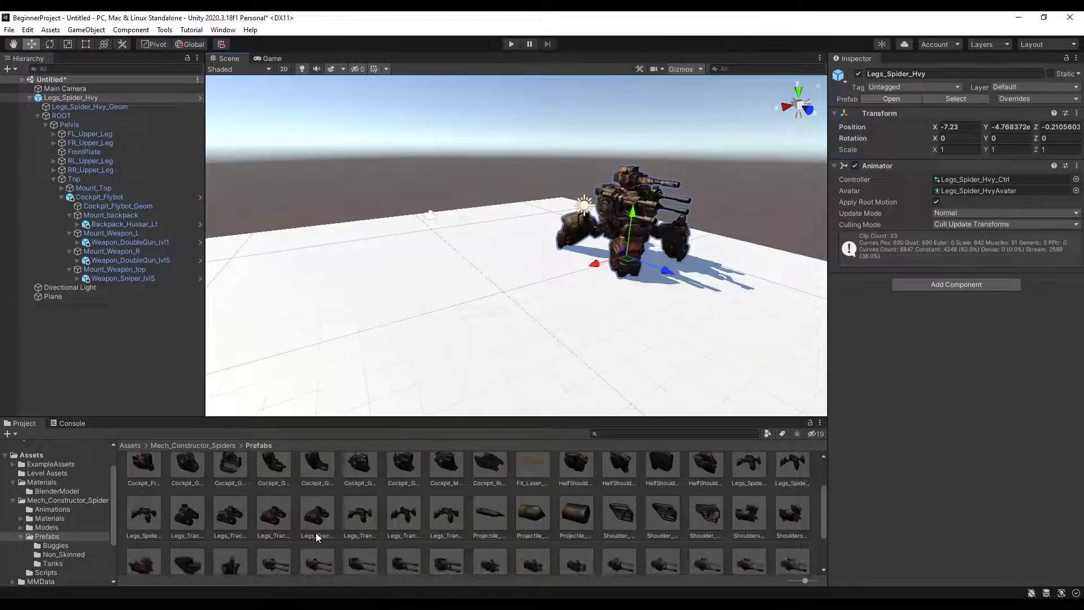
left_click_drag(352, 362, 480, 303)
Step: Expand the tracked legs' hierarchy and attach Cockpit_Moto under Mount_cockpit
scroll(426, 531, "down", 2)
scroll(615, 525, "up", 1)
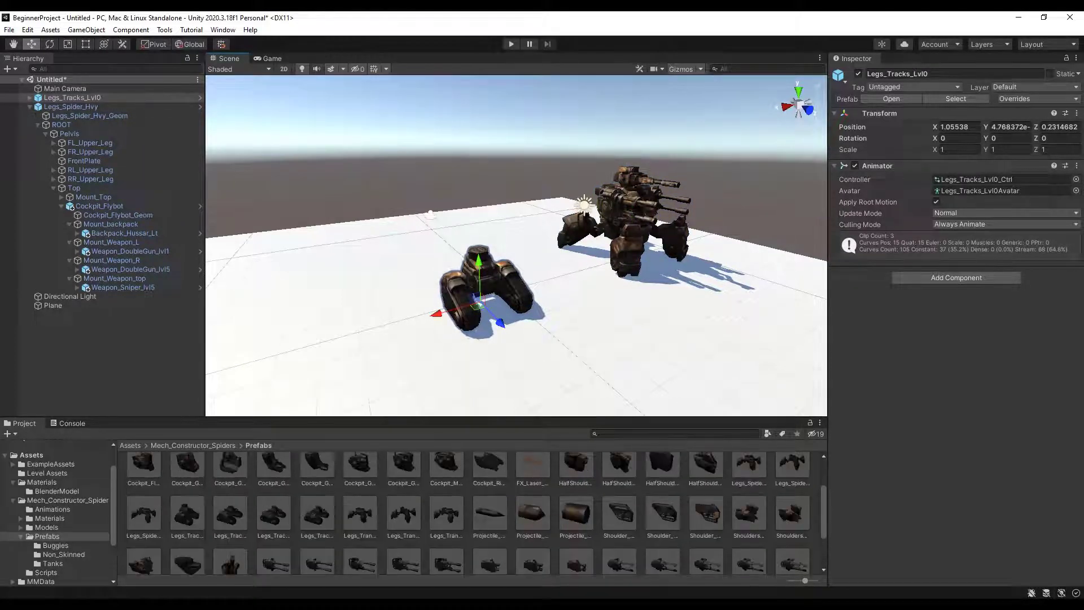
left_click(31, 97)
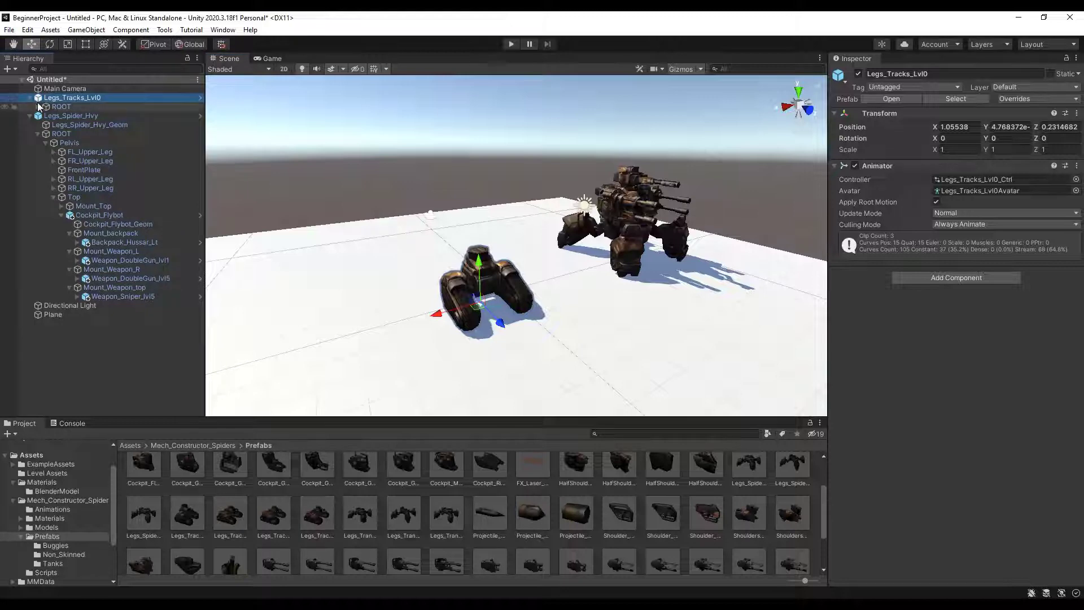
left_click(38, 107)
double_click(107, 151)
left_click_drag(258, 229, 108, 170)
left_click_drag(559, 265, 532, 271, "alt")
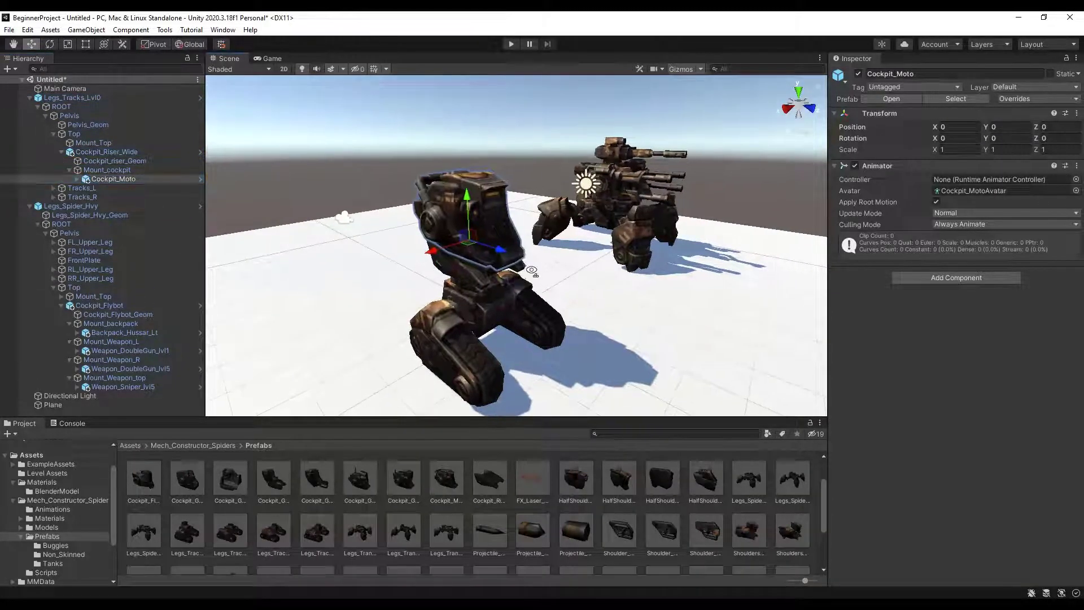
left_click(76, 179)
Step: Mount Weapon_DoubleGun_lvl5 left, Weapon_GLauncher_lvl1 right and Weapon_Sniper_lvl5 on top
scroll(436, 513, "down", 3)
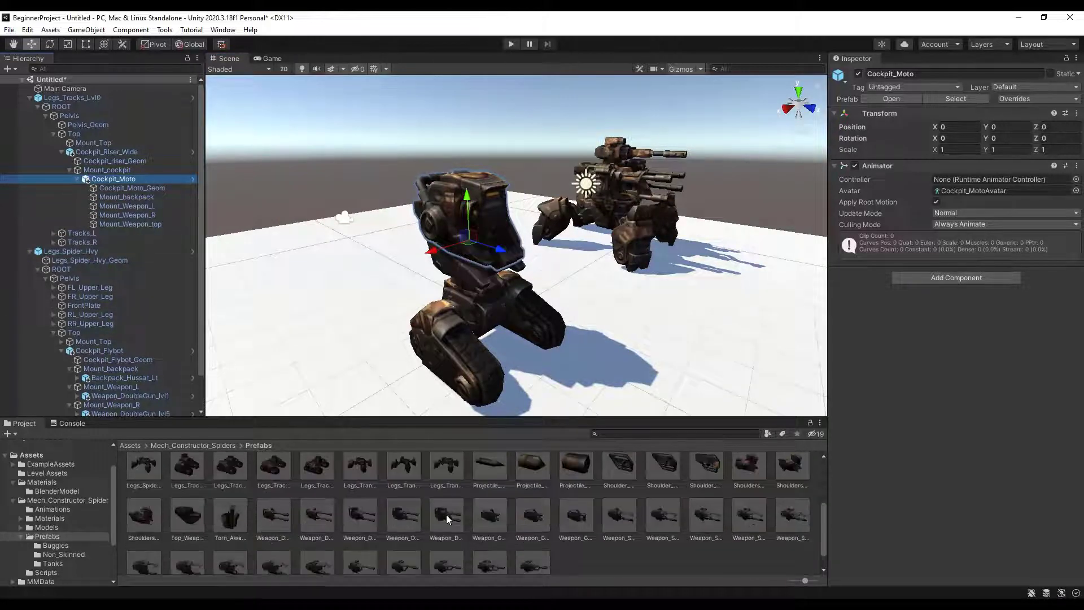
left_click_drag(134, 210, 133, 206)
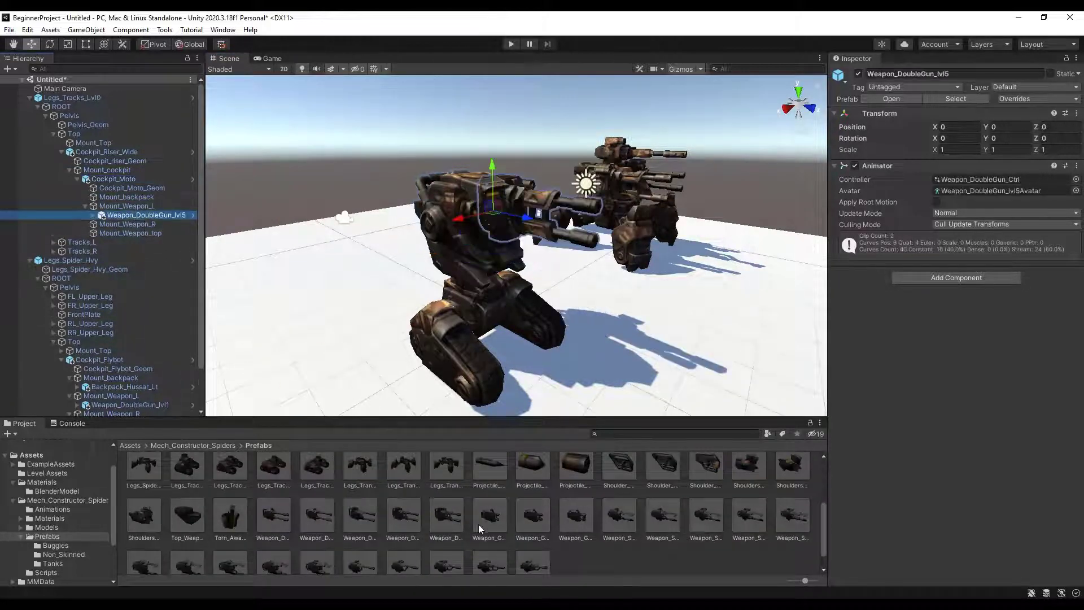
left_click_drag(480, 501, 143, 226)
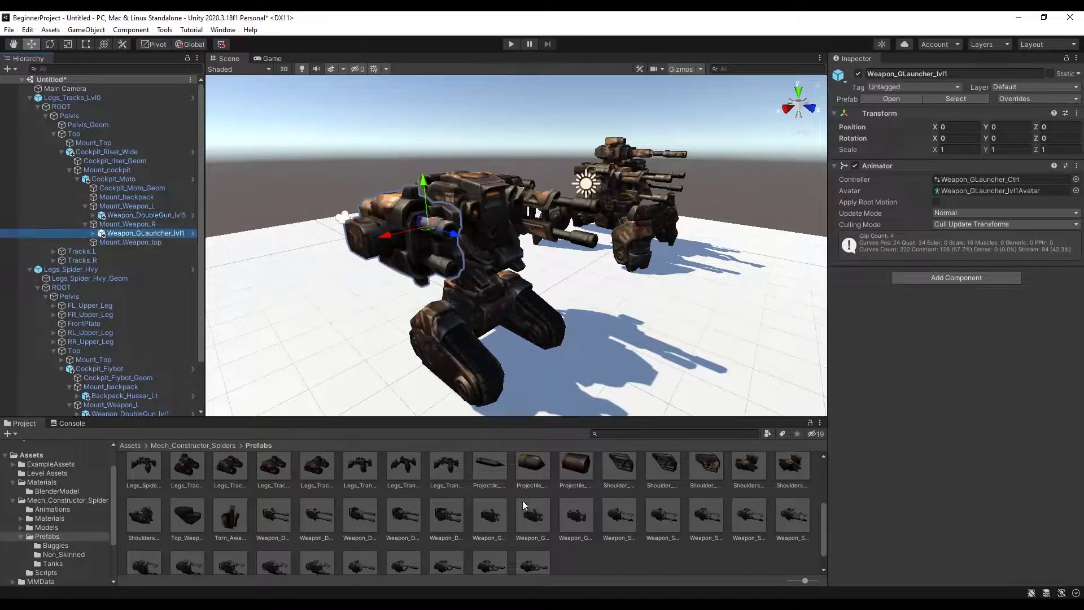
left_click_drag(538, 563, 478, 513)
left_click_drag(143, 235, 132, 241)
left_click_drag(446, 233, 493, 244, "alt")
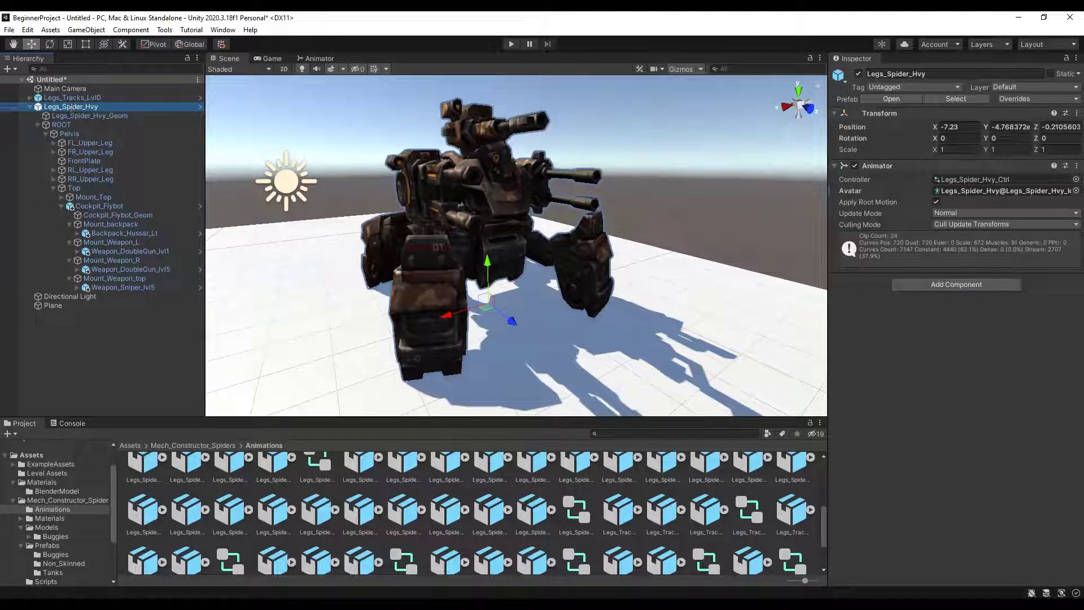
Step: Open Legs_Spider_Hvy_Ctrl in the Animator and set Turn_L as the layer default state
double_click(1006, 179)
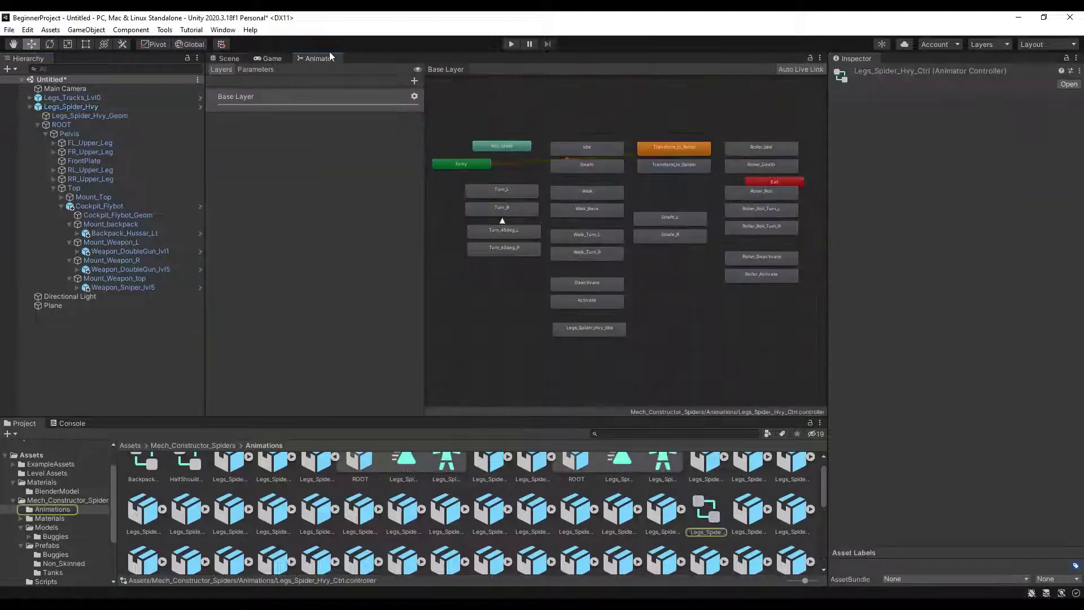
left_click_drag(329, 55, 1018, 59)
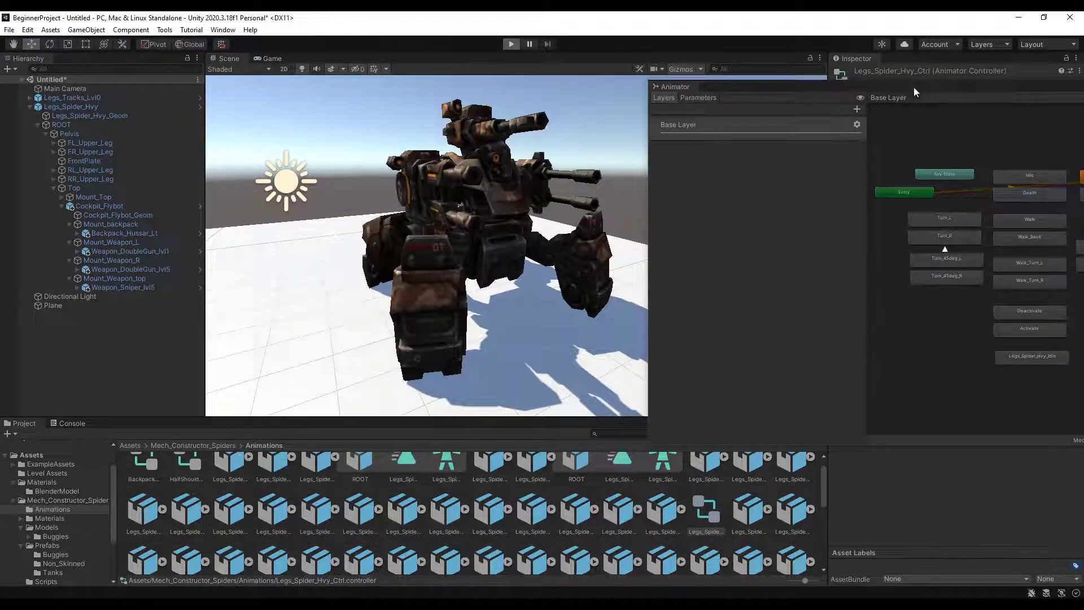
right_click(937, 216)
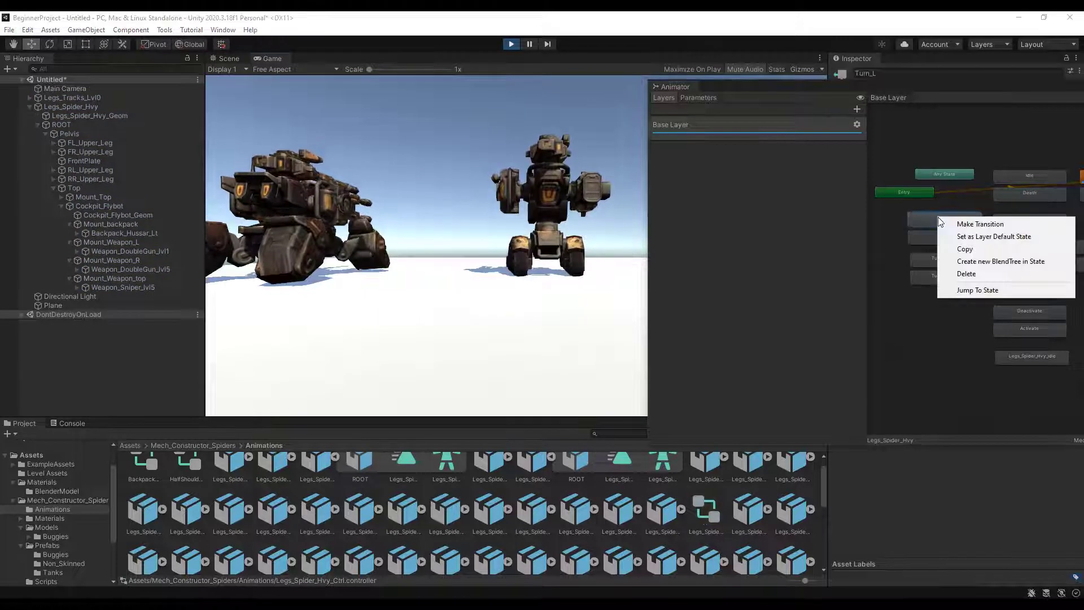
left_click(973, 237)
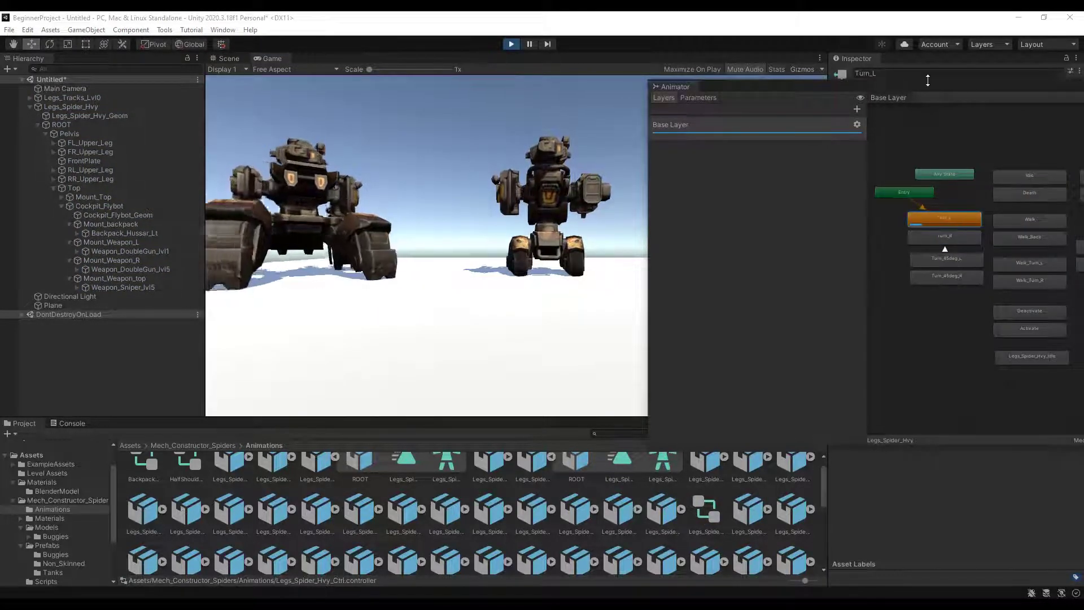
left_click_drag(950, 109, 723, 116)
Step: Try Walk and Walk_Back as default states, settle back on Turn_L, and close the Animator
right_click(853, 210)
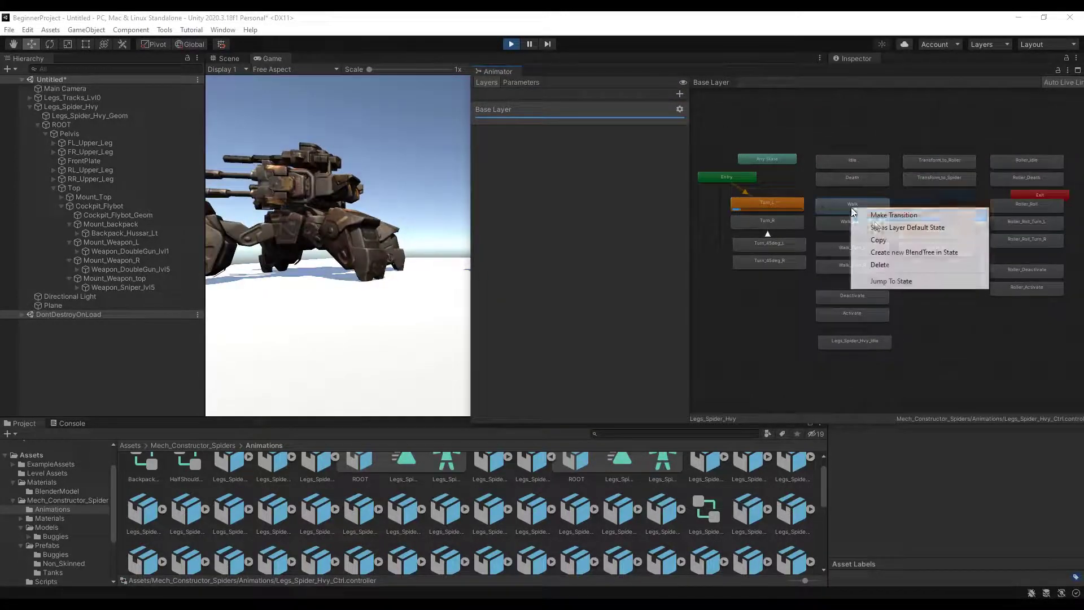
left_click(888, 228)
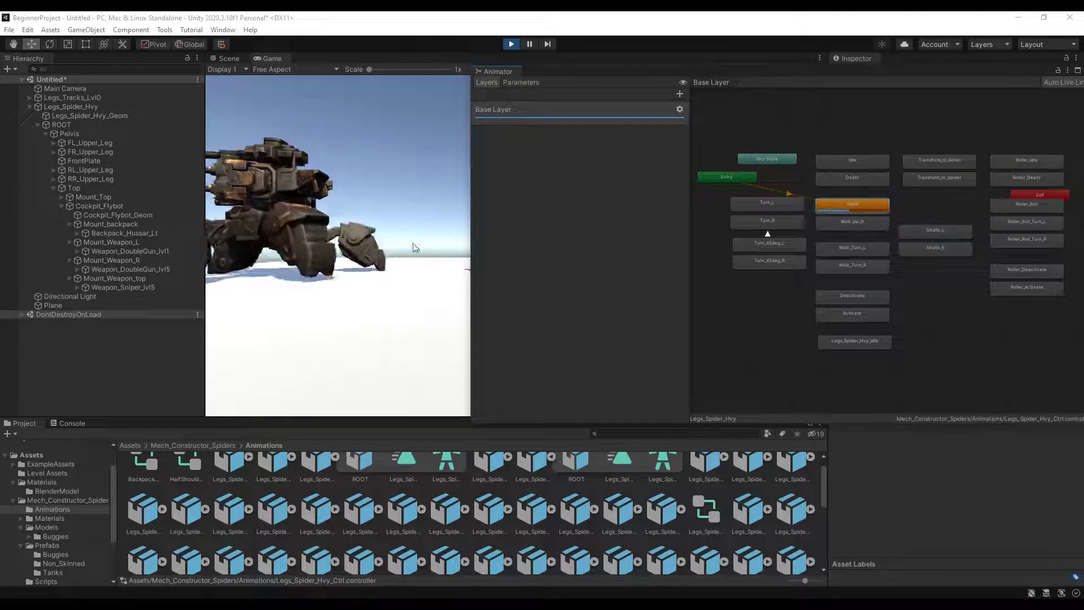
right_click(845, 206)
right_click(834, 219)
right_click(834, 219)
left_click(865, 238)
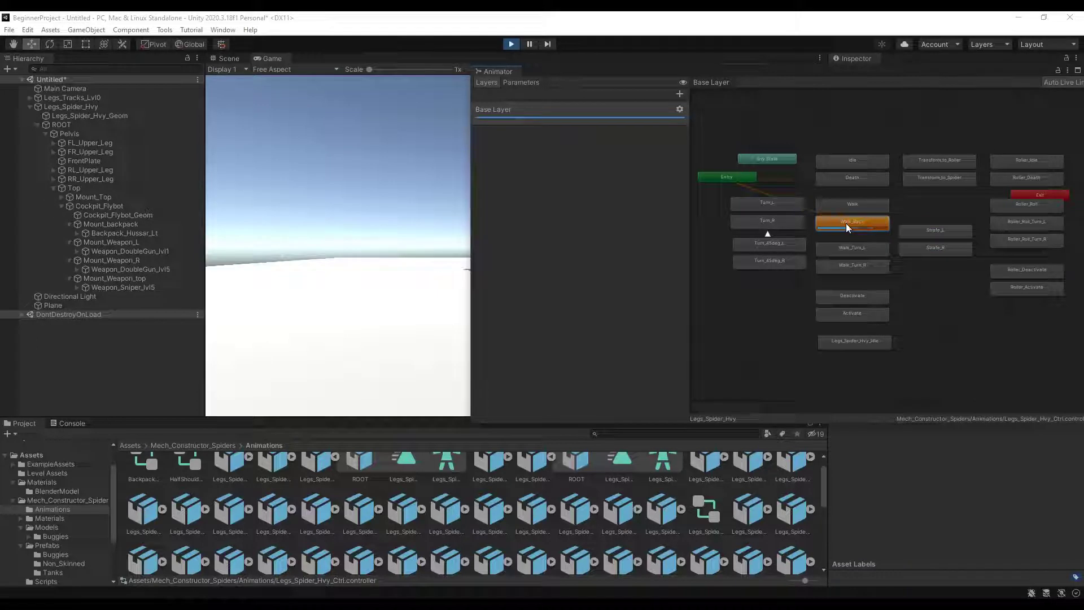
right_click(765, 203)
left_click(793, 223)
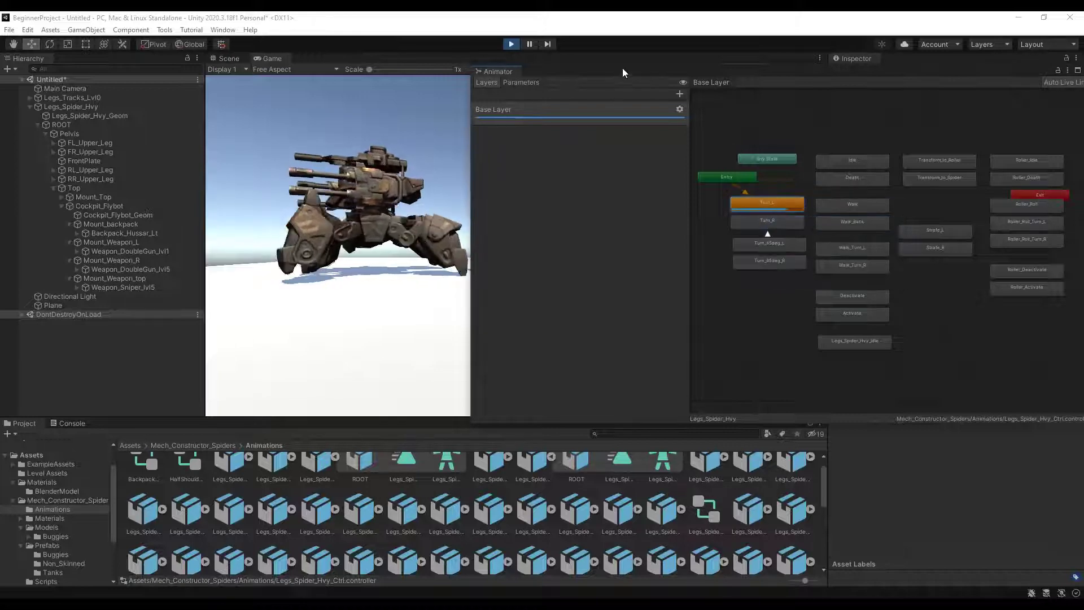
left_click_drag(622, 68, 590, 85)
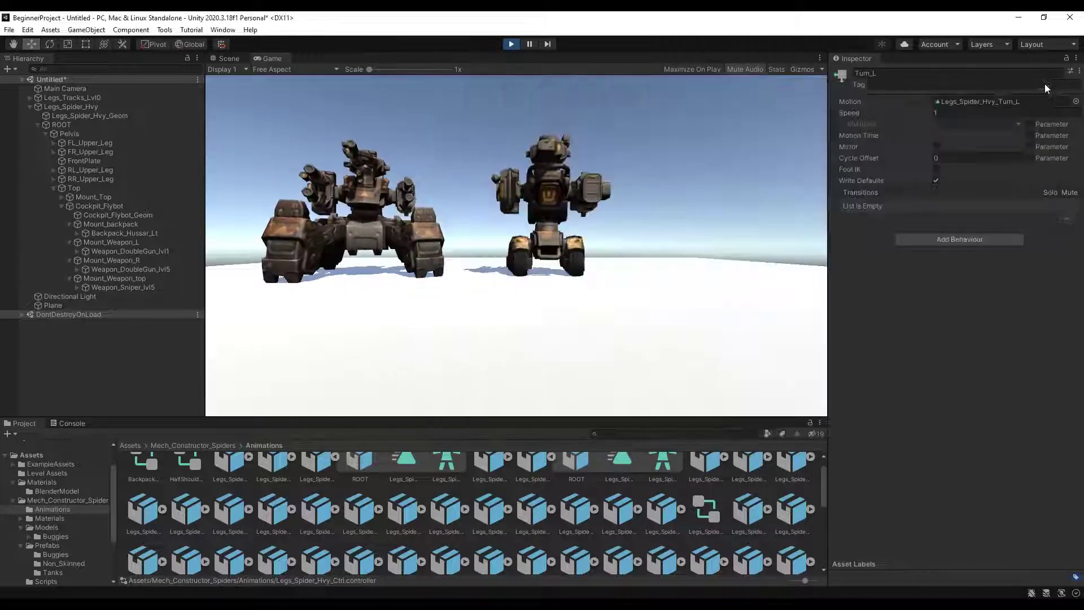
left_click(1047, 84)
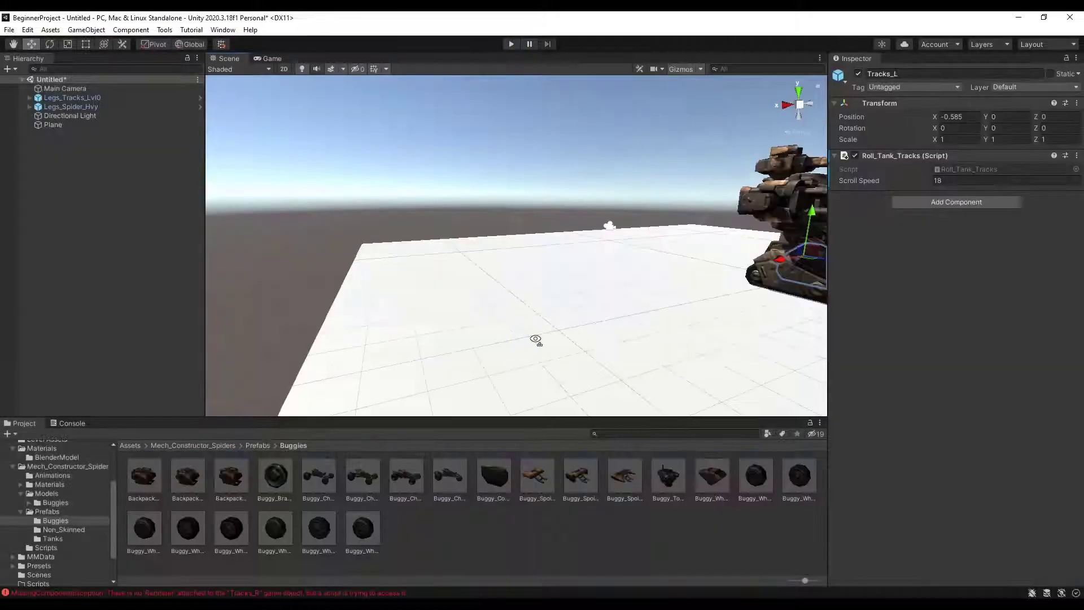
Step: Place a Buggy_Chassis_Lvl2 from the Buggies prefab folder into the scene
right_click_drag(535, 339, 260, 392)
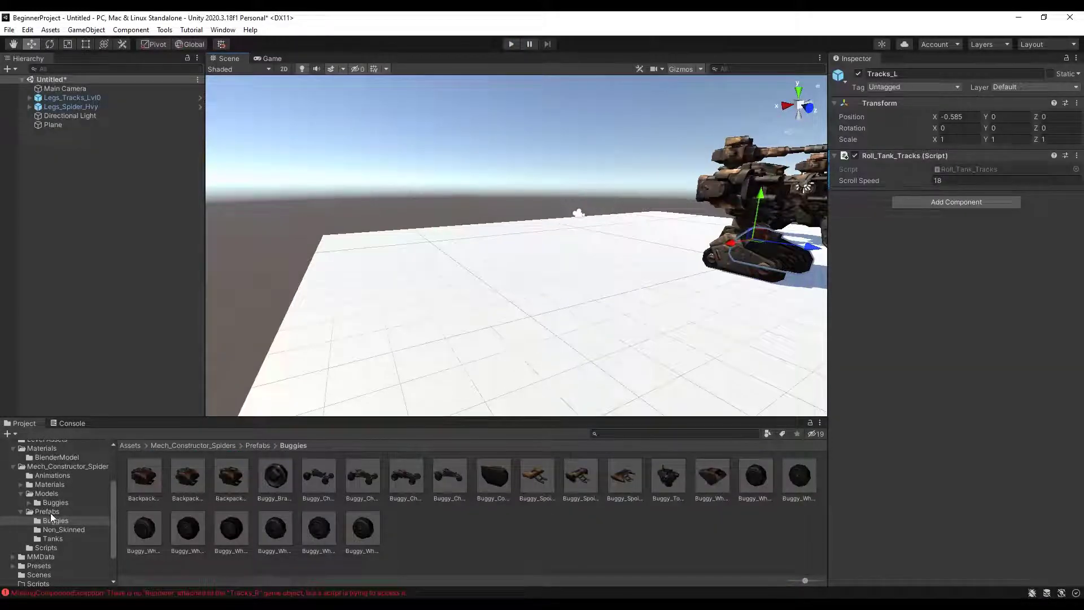
left_click(52, 521)
left_click_drag(362, 482, 545, 309)
Step: Attach Cockpit_Gunner under the buggy's Mount_Cockpit and expand it to show its weapon mounts
left_click(493, 477)
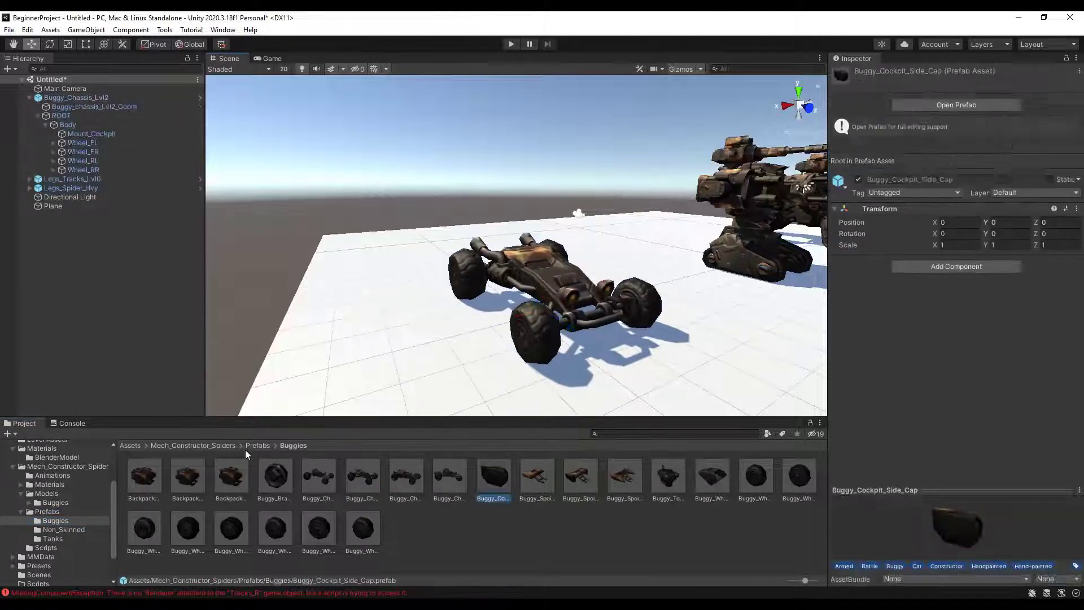
left_click(257, 446)
scroll(577, 534, "down", 5)
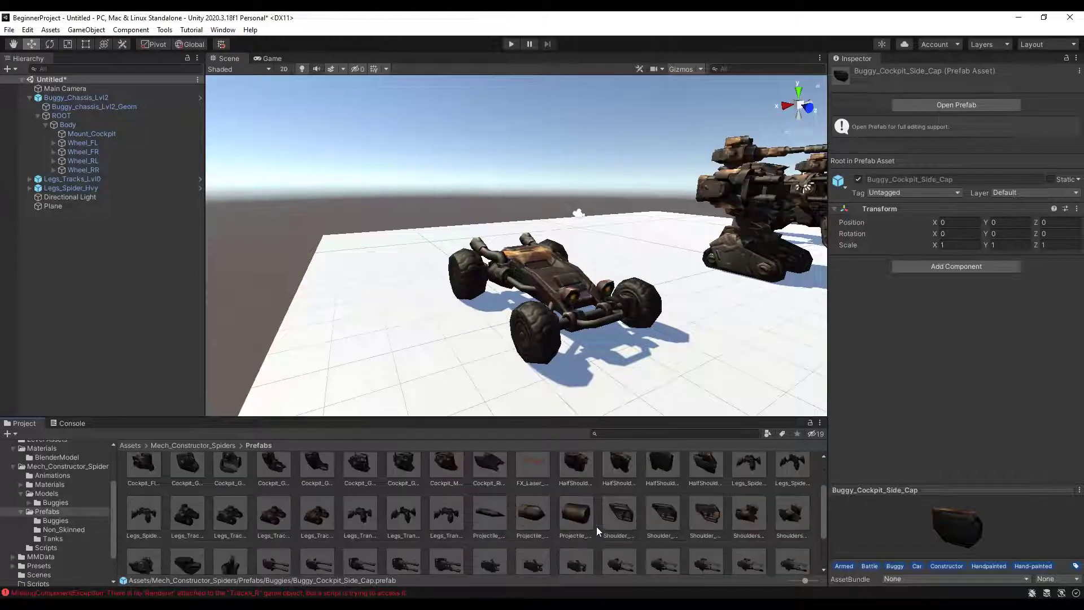
scroll(616, 530, "up", 1)
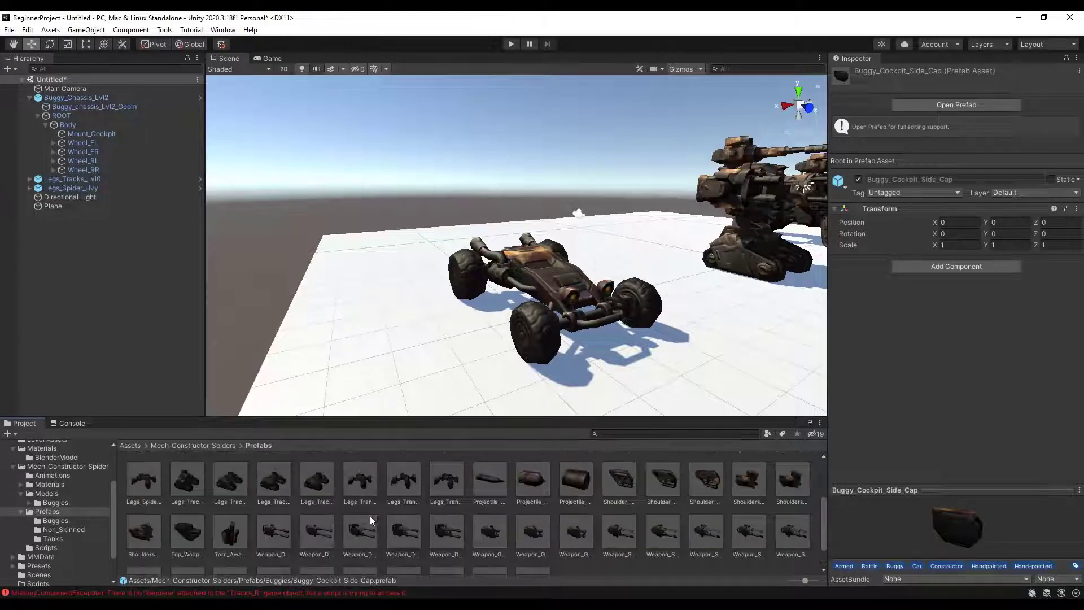
scroll(486, 517, "up", 2)
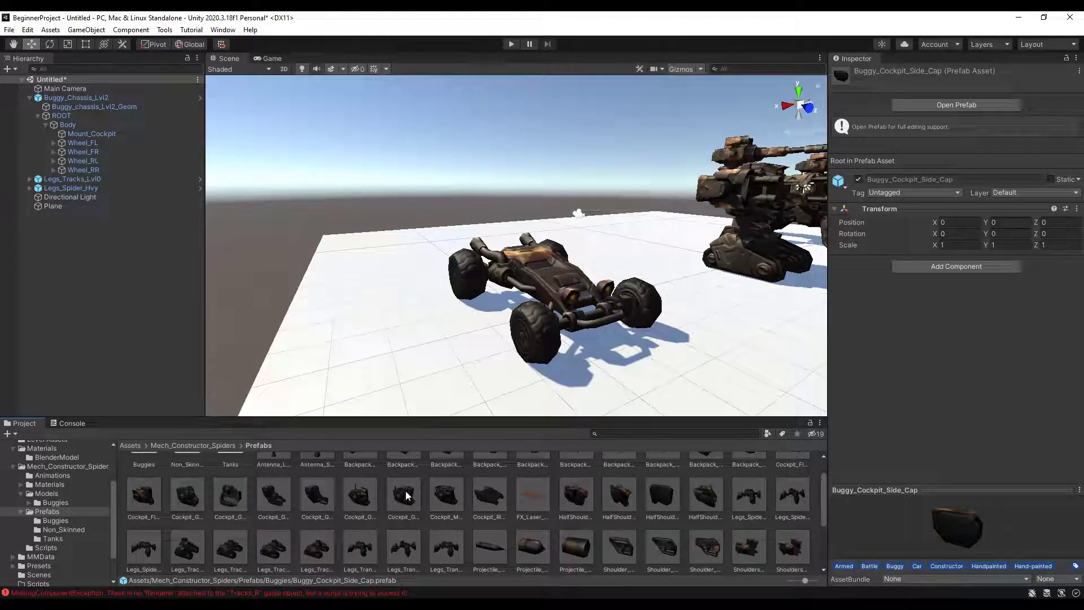
left_click_drag(111, 137, 112, 137)
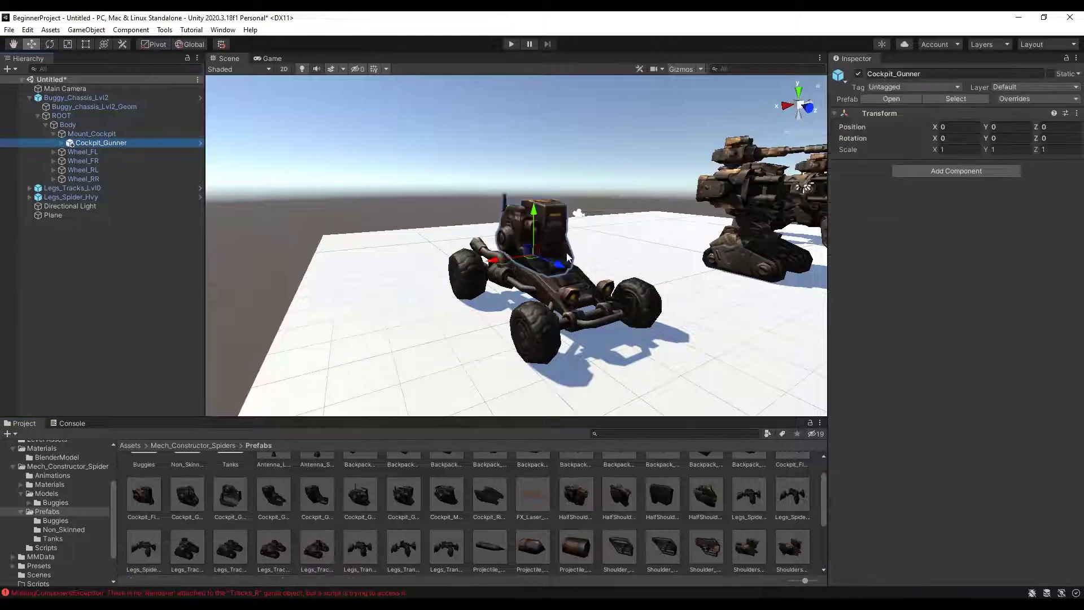
mouse_move(570, 254)
left_mouse_down("alt")
mouse_move(586, 255)
mouse_move(576, 257)
left_mouse_up("alt")
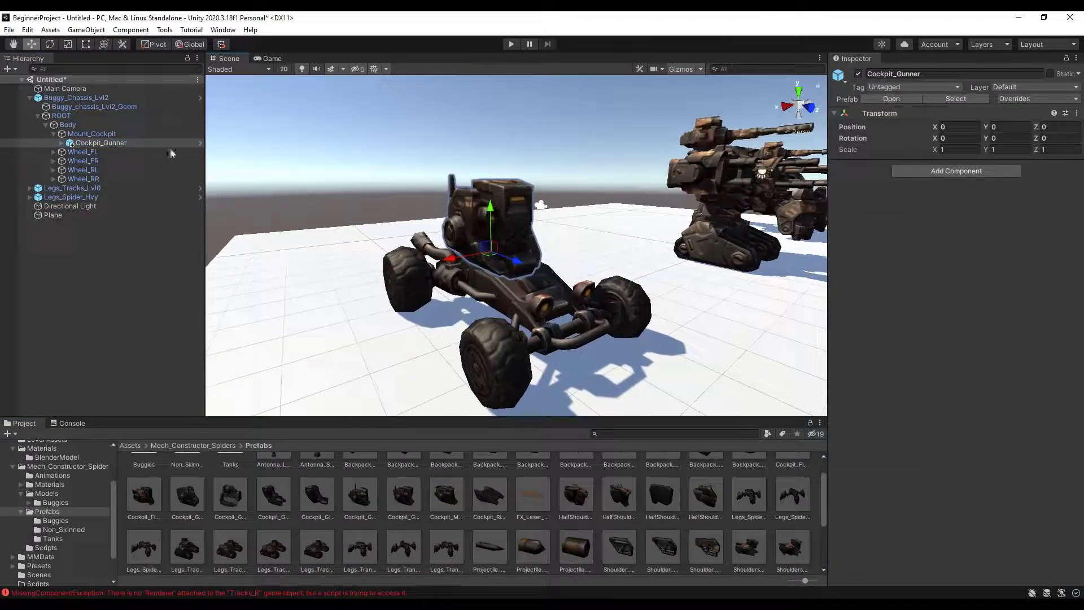
left_click(61, 144)
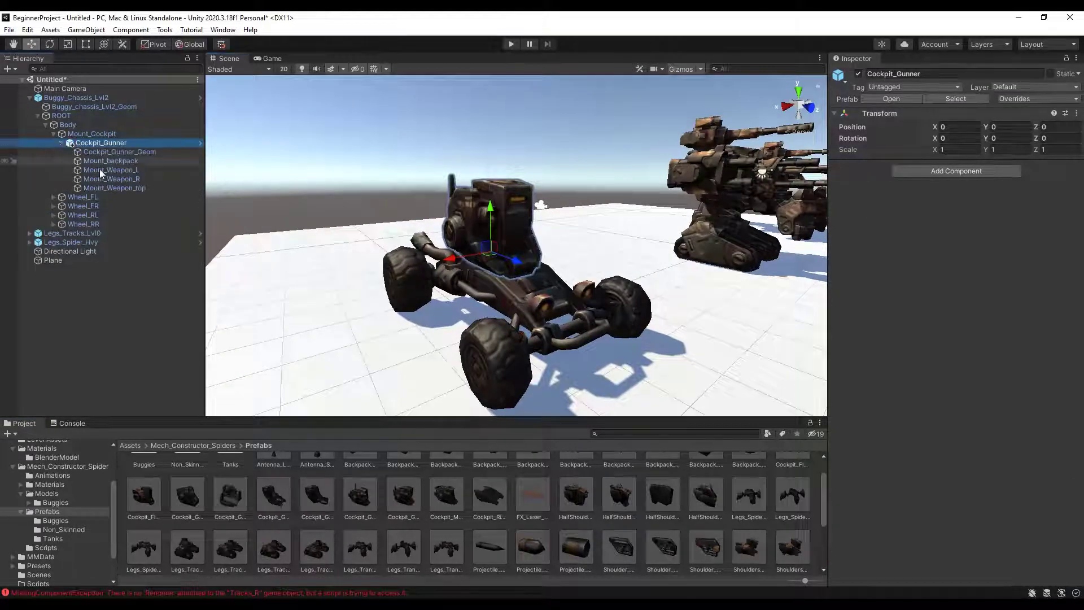